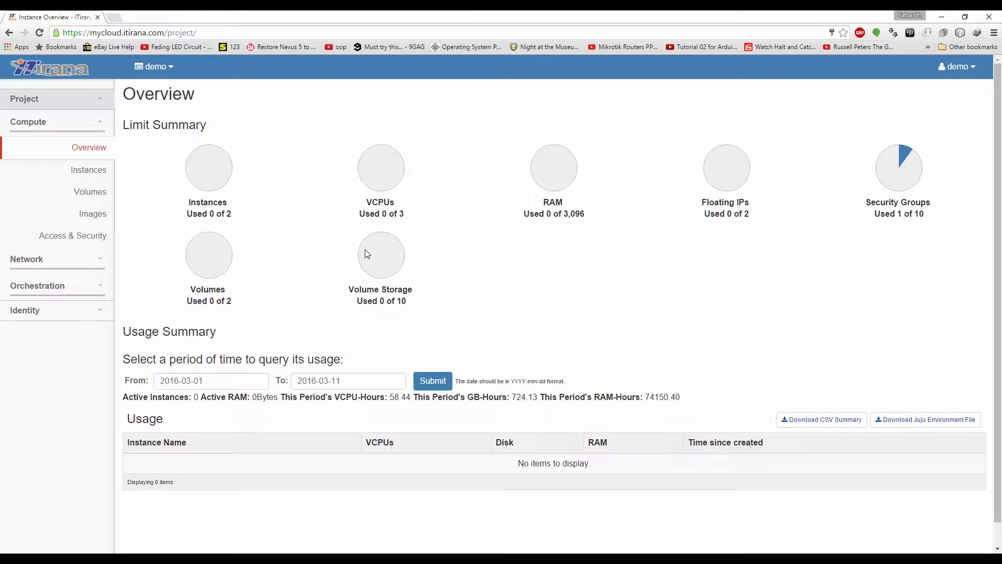
Expand the Network section and show the project's Network Topology page
{"action": "left_click", "coordinate": [101, 259]}
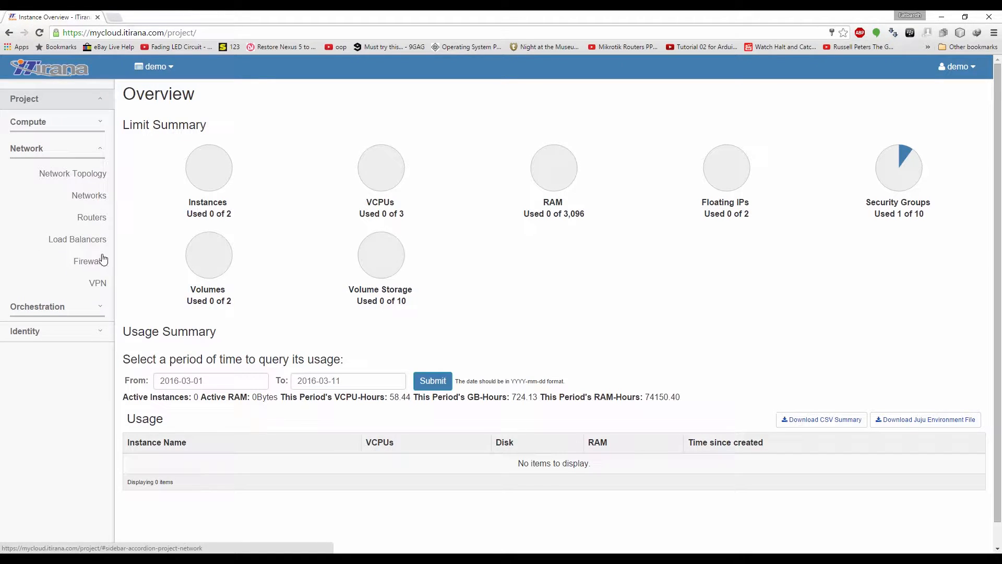
{"action": "left_click", "coordinate": [84, 179]}
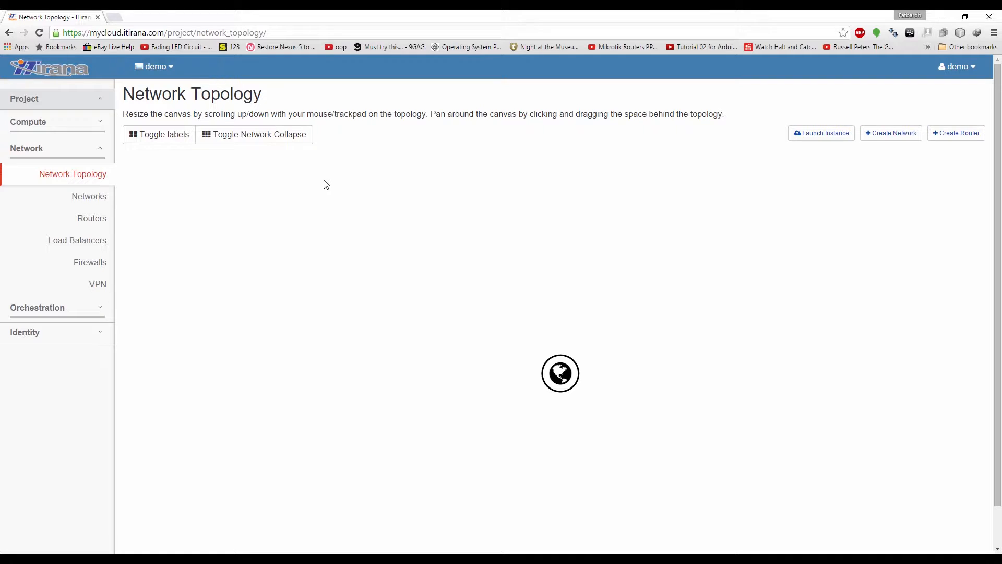
Begin a new network named 'my-network'
{"action": "left_click", "coordinate": [899, 133]}
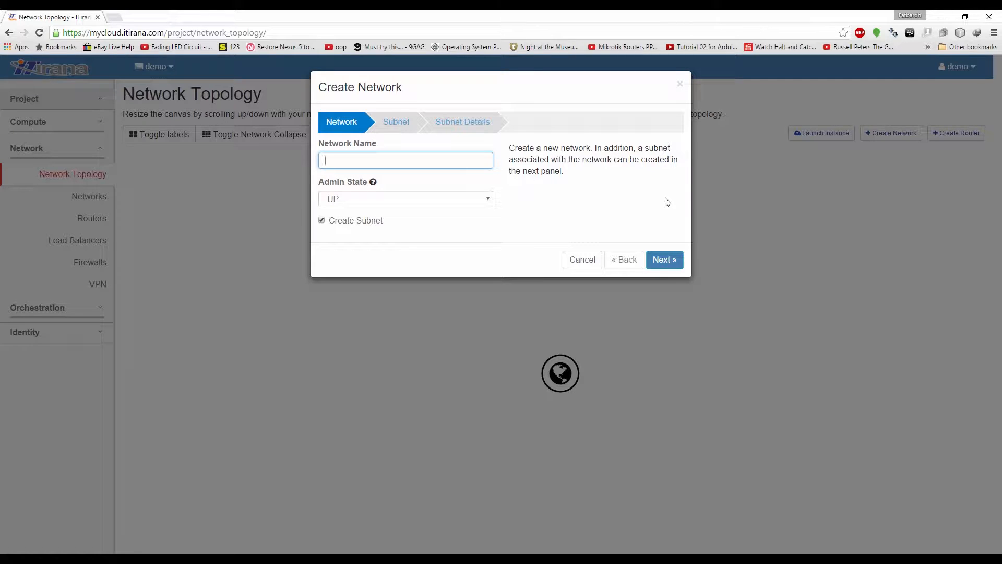
{"action": "type", "text": "my-network"}
{"action": "left_click", "coordinate": [664, 259]}
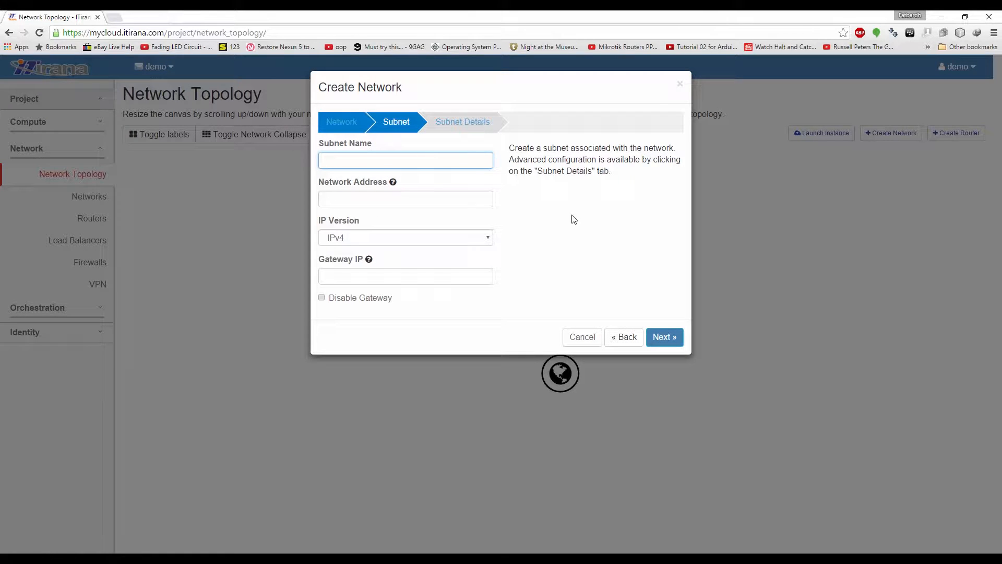
Define subnet 'my-subnet' with network address 192.168.30.0/24 on IPv4
{"action": "type", "text": "my-subnet"}
{"action": "left_click", "coordinate": [477, 196]}
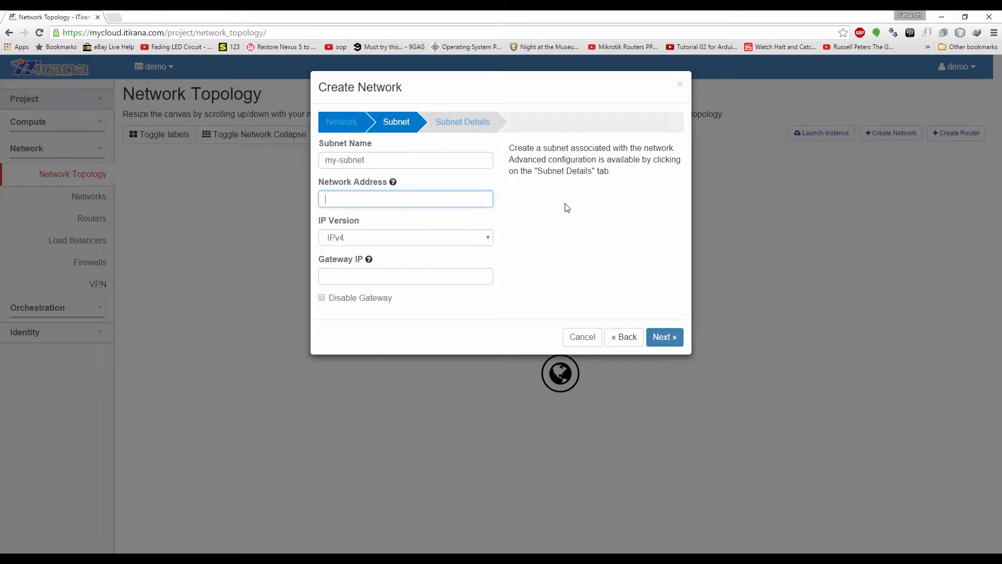
{"action": "type", "text": "19"}
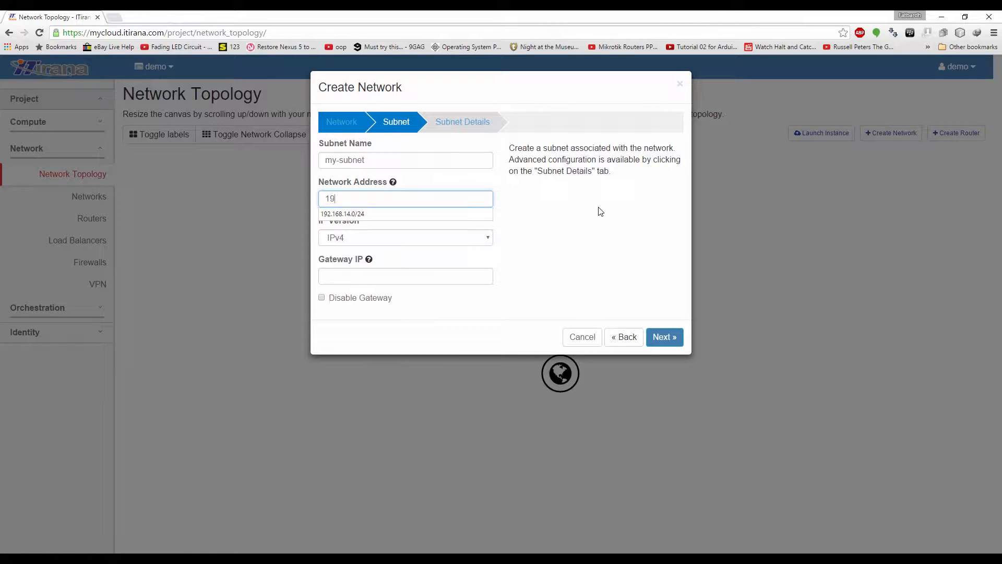
{"action": "type", "text": "2.168.3"}
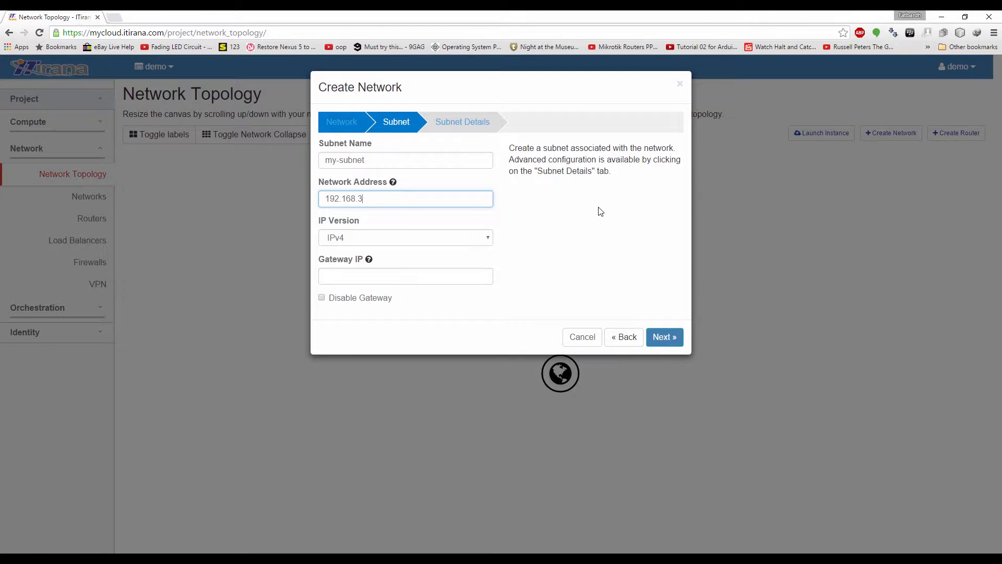
{"action": "type", "text": "0.0/24"}
{"action": "left_click", "coordinate": [398, 235]}
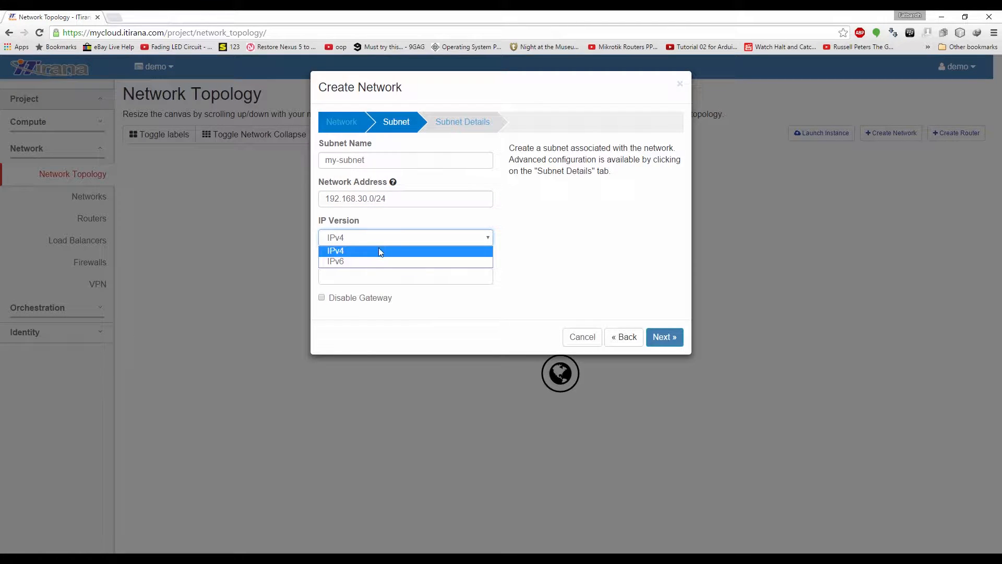
{"action": "left_click", "coordinate": [380, 251]}
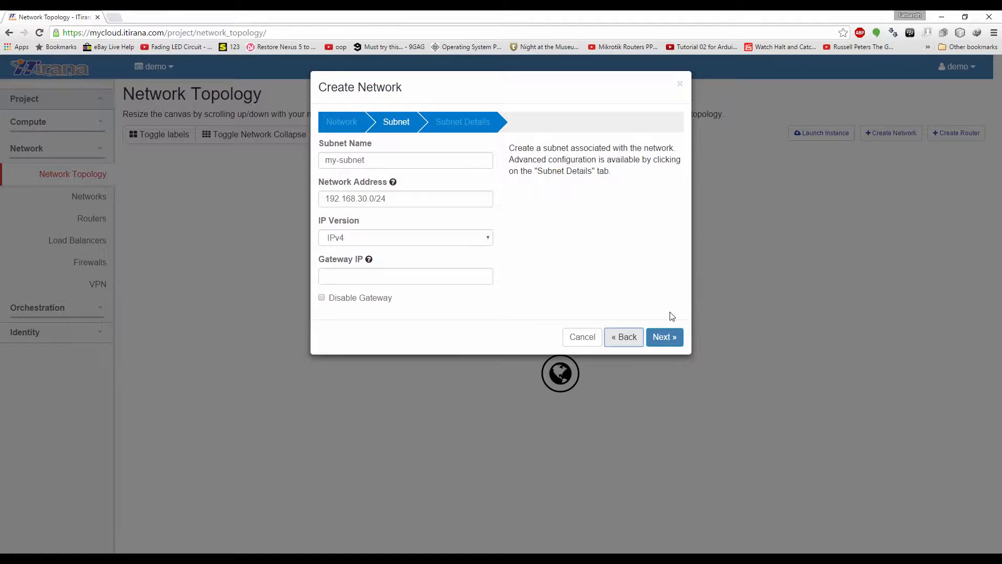
{"action": "left_click", "coordinate": [666, 337]}
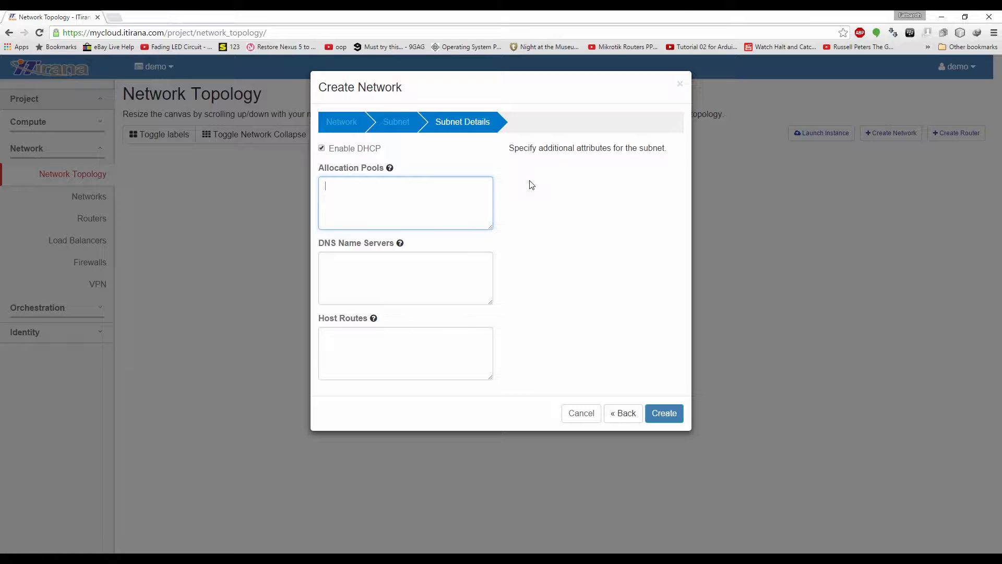
Enter the allocation pool 192.168.30.10 to 192.168.30.200
{"action": "type", "text": "192.168.30.10,192.168.30.200"}
{"action": "left_click", "coordinate": [416, 273]}
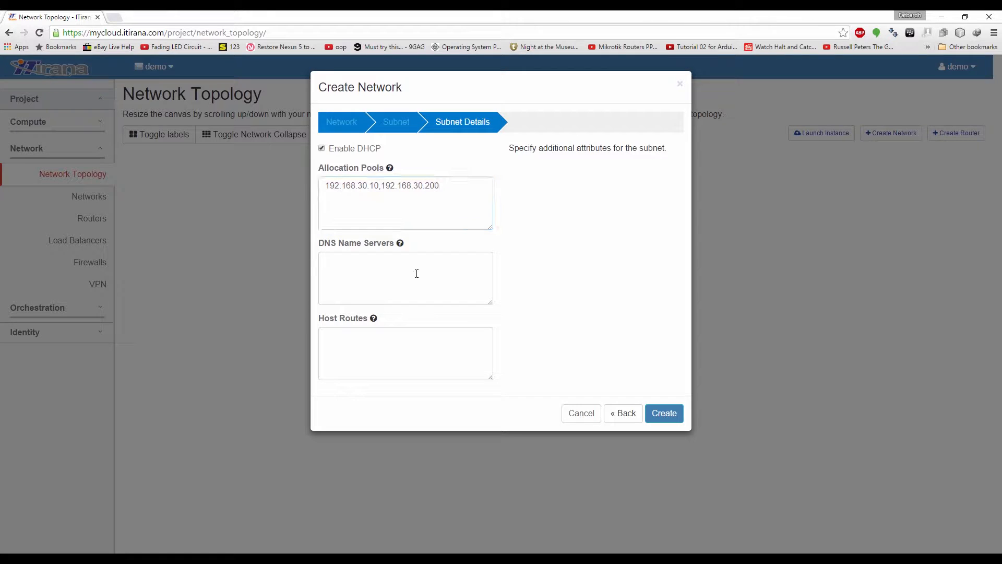
{"action": "left_click", "coordinate": [416, 273]}
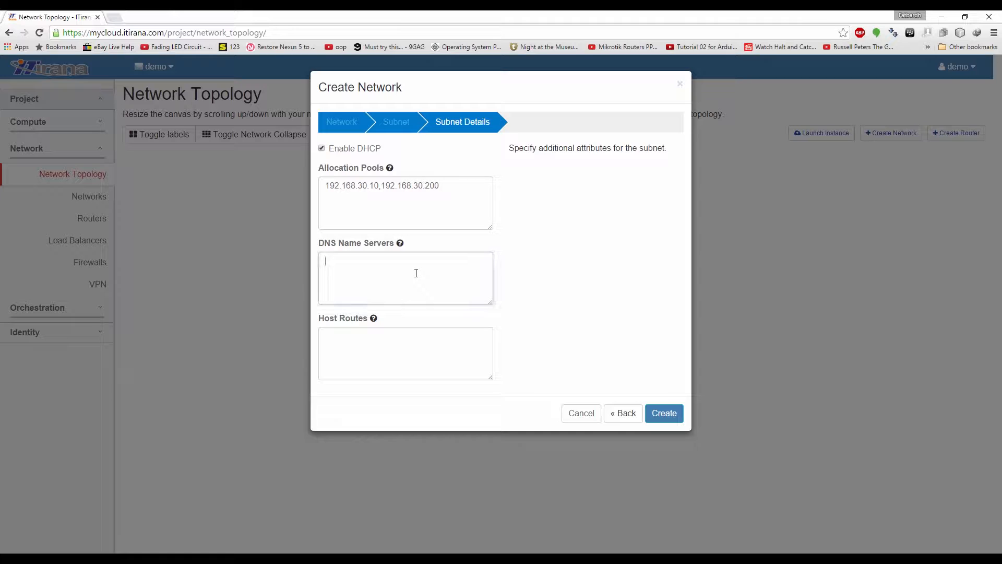
{"action": "left_click", "coordinate": [571, 267]}
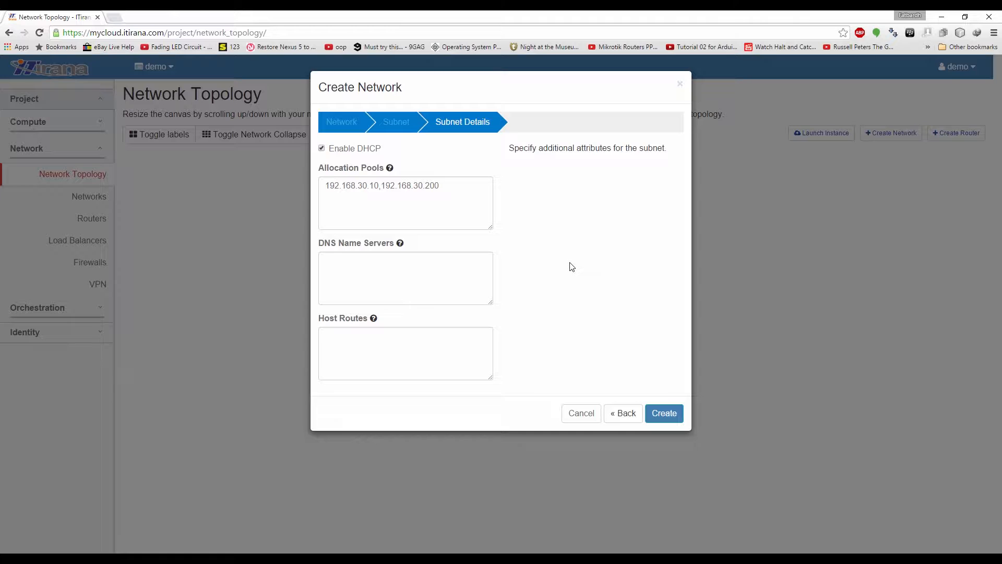
Add DNS servers 109.104.136.83 and 8.8.8.8 and create my-network
{"action": "left_click", "coordinate": [486, 269]}
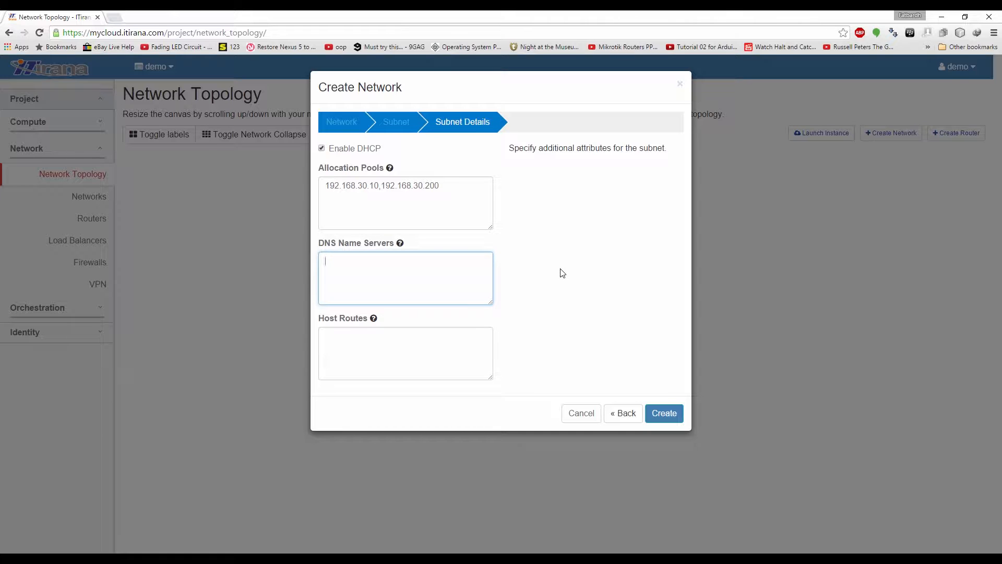
{"action": "type", "text": "109.104.136.83"}
{"action": "key", "text": "Return"}
{"action": "type", "text": "8.8.8.8"}
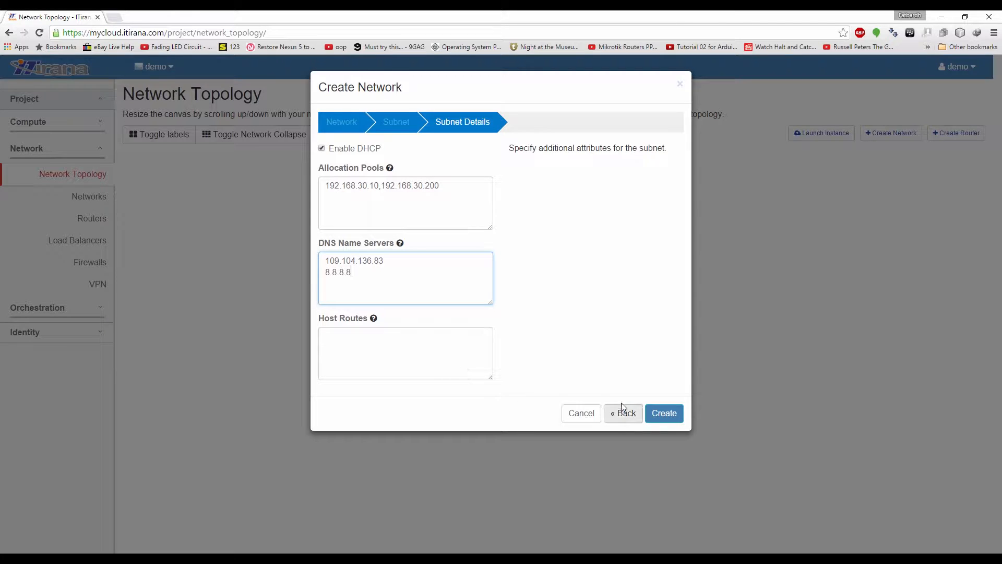
{"action": "left_click", "coordinate": [665, 412]}
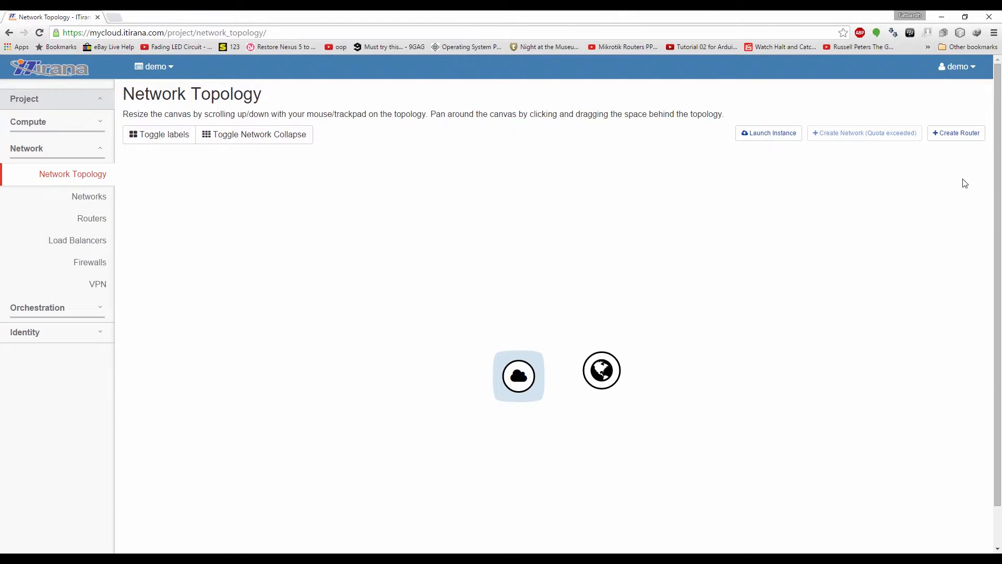
Create router 'my-router' using public-network as its external network
{"action": "left_click", "coordinate": [970, 143]}
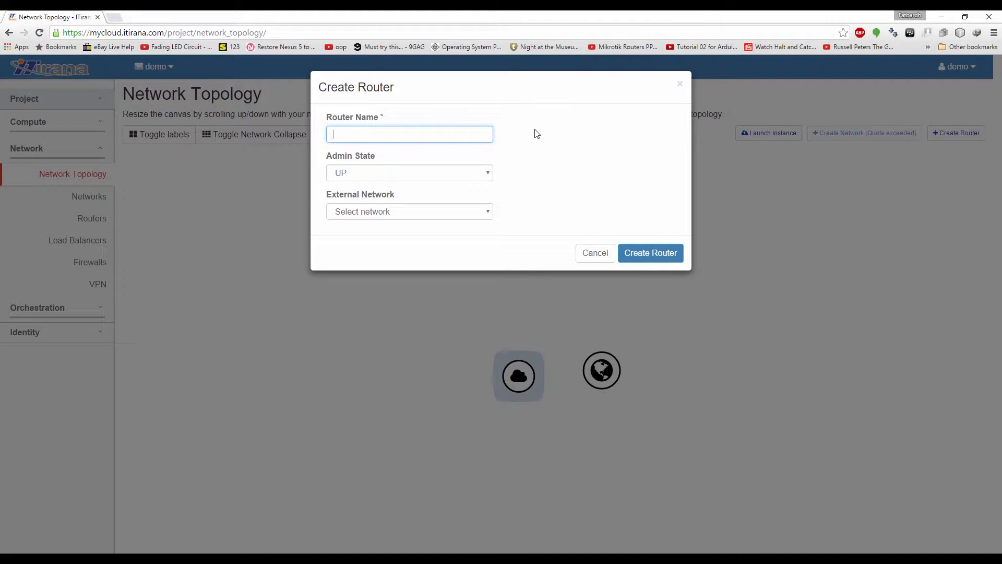
{"action": "type", "text": "my"}
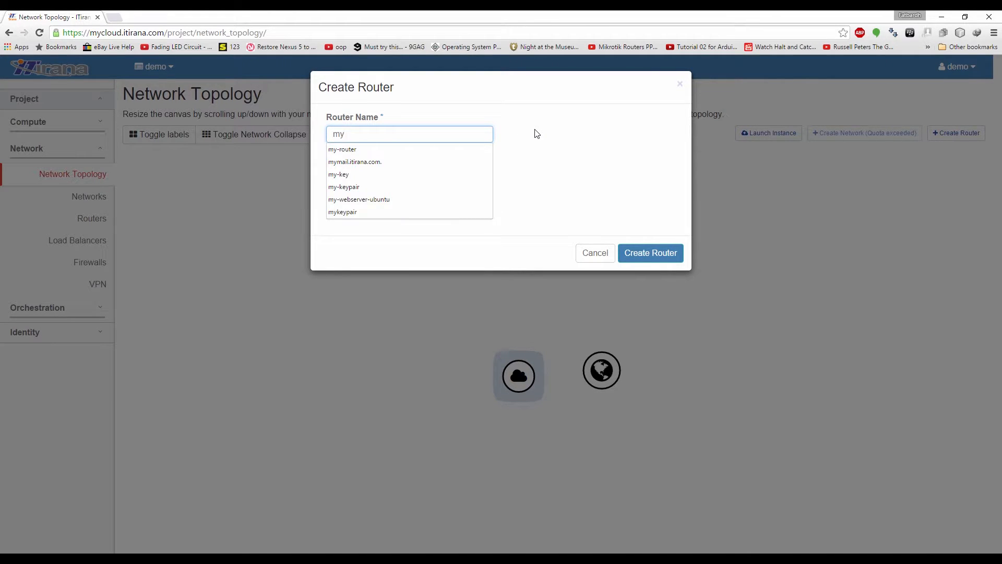
{"action": "type", "text": "-router"}
{"action": "left_click", "coordinate": [585, 164]}
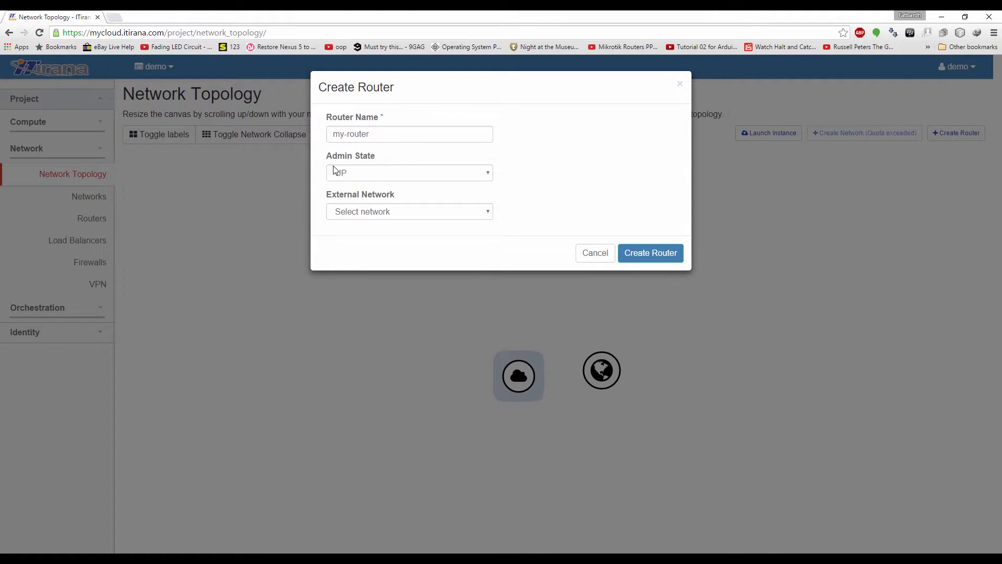
{"action": "left_click", "coordinate": [432, 213]}
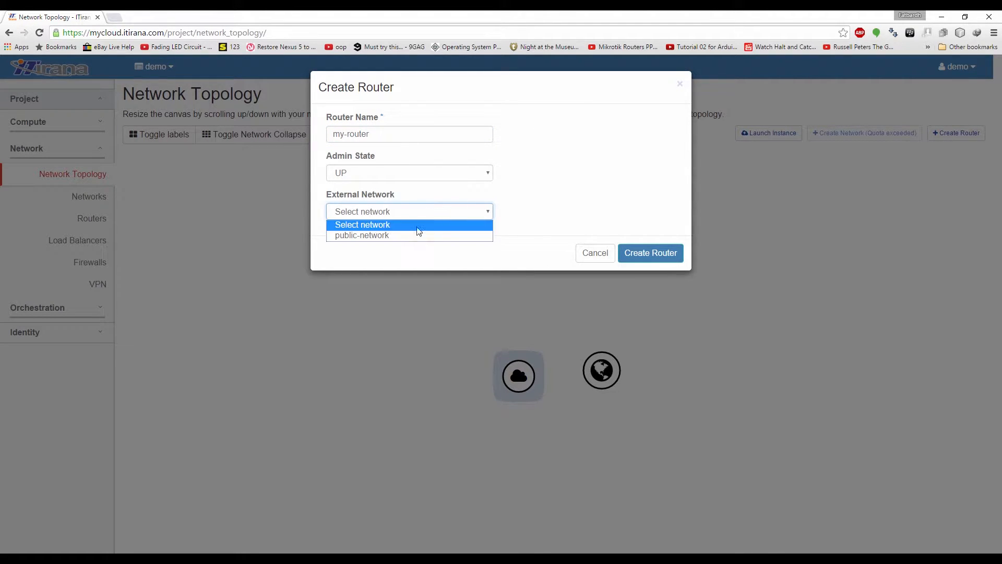
{"action": "left_click", "coordinate": [384, 232]}
{"action": "left_click", "coordinate": [649, 255]}
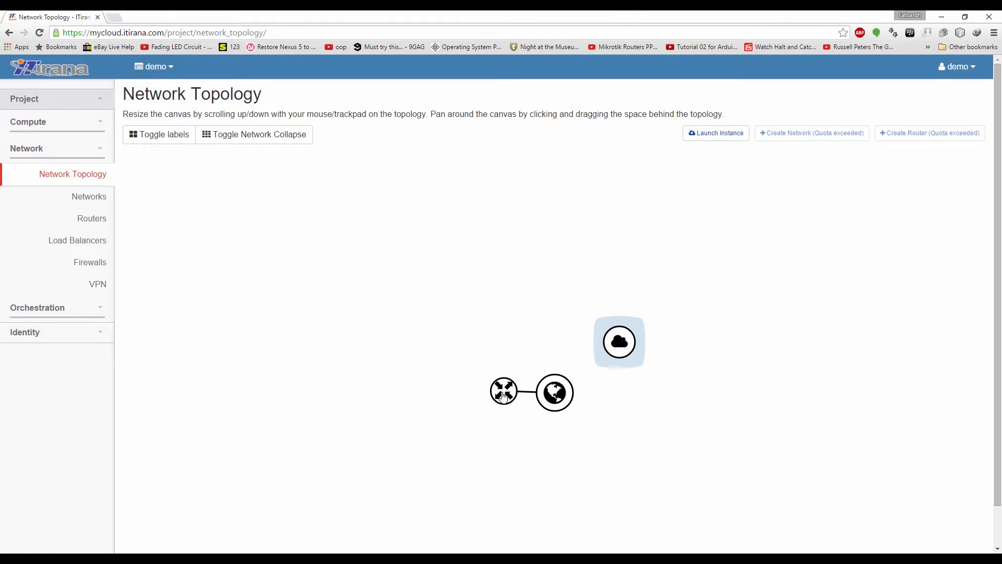
{"action": "left_click", "coordinate": [514, 379]}
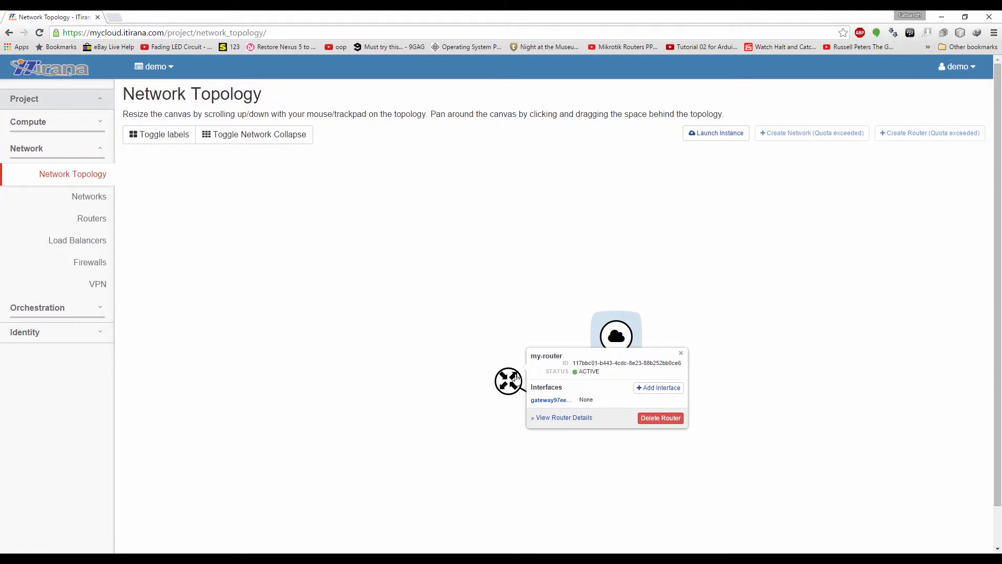
Add an interface on my-router to the my-network 192.168.30.0/24 subnet
{"action": "left_click", "coordinate": [660, 387]}
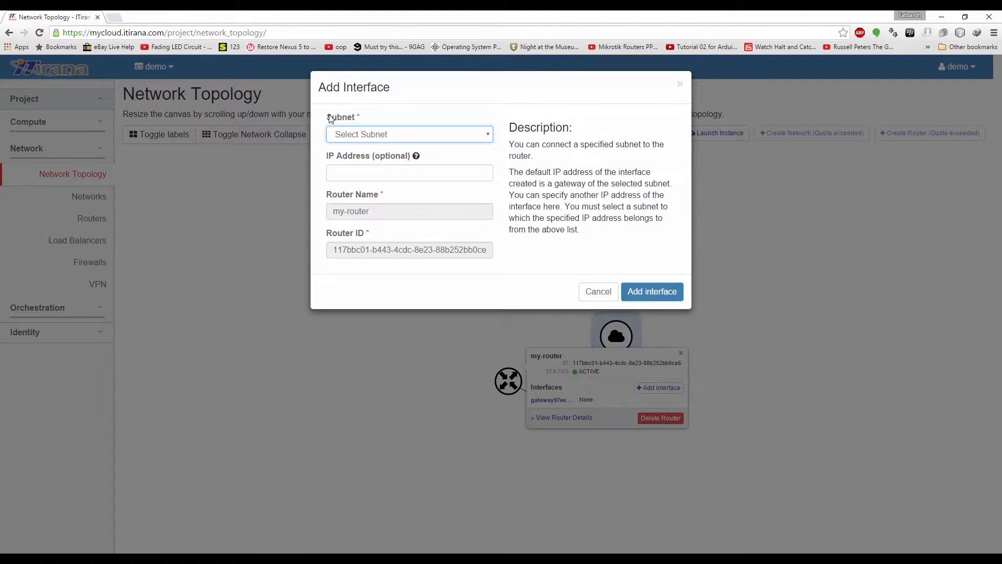
{"action": "left_click", "coordinate": [461, 138]}
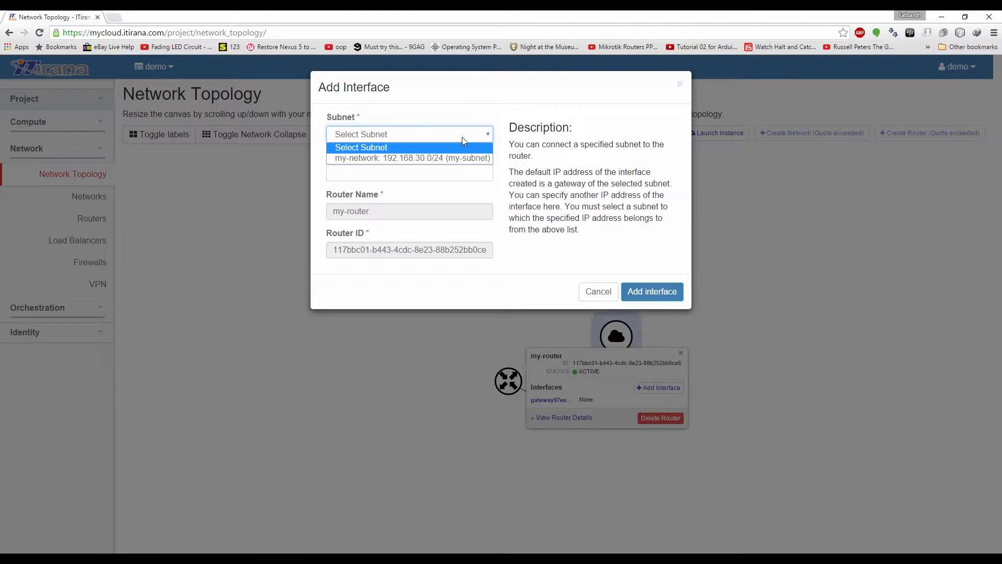
{"action": "left_click", "coordinate": [381, 160]}
{"action": "left_click", "coordinate": [643, 290]}
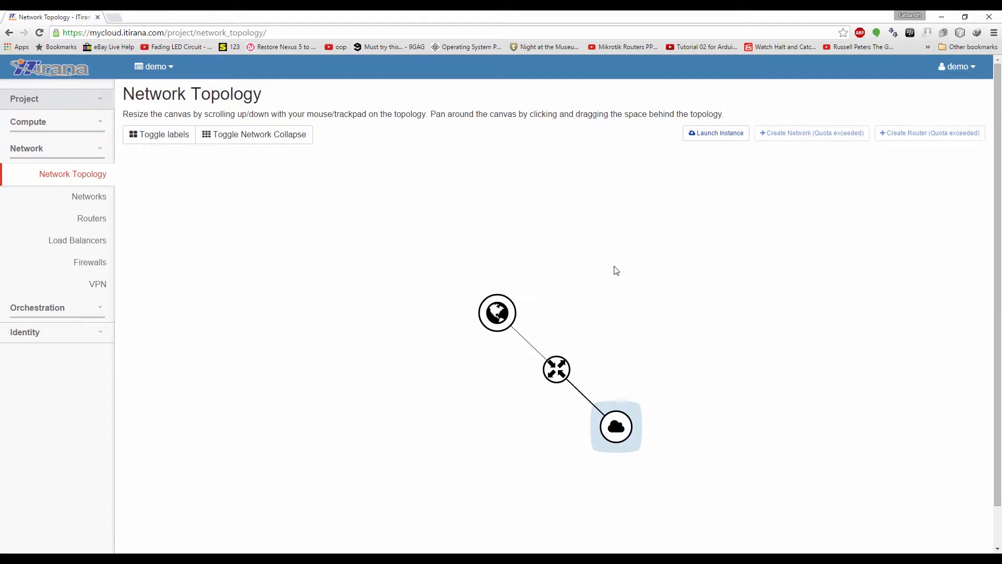
Create key pair 'LinuxKeypair' under Access & Security, downloading linuxkeypair.pem
{"action": "left_click", "coordinate": [76, 126]}
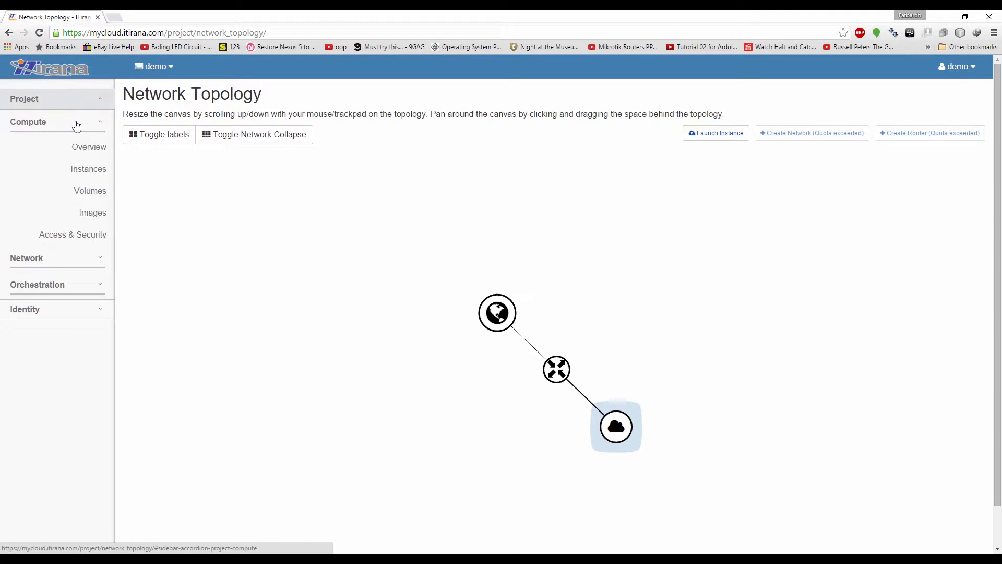
{"action": "left_click", "coordinate": [96, 239]}
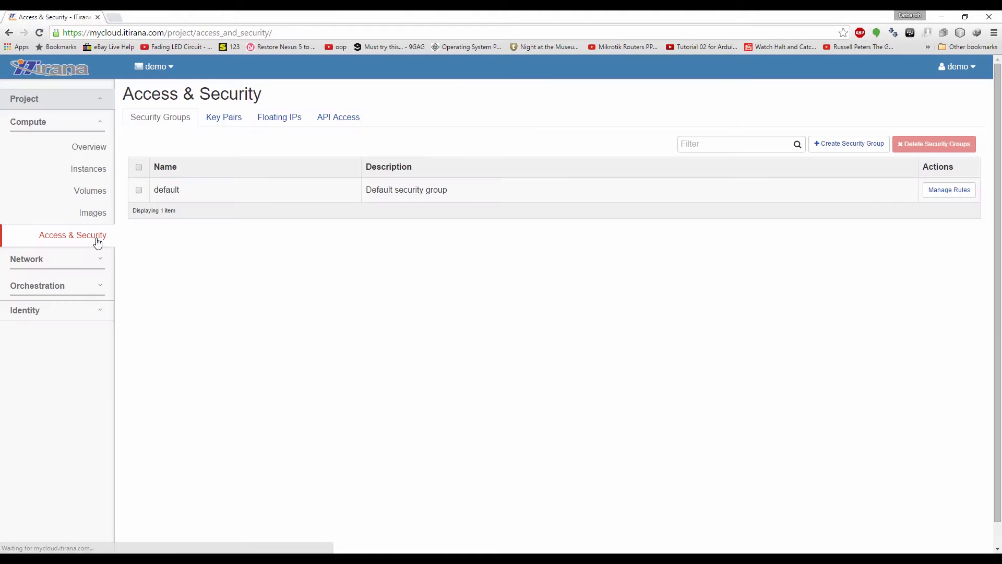
{"action": "left_click", "coordinate": [234, 128]}
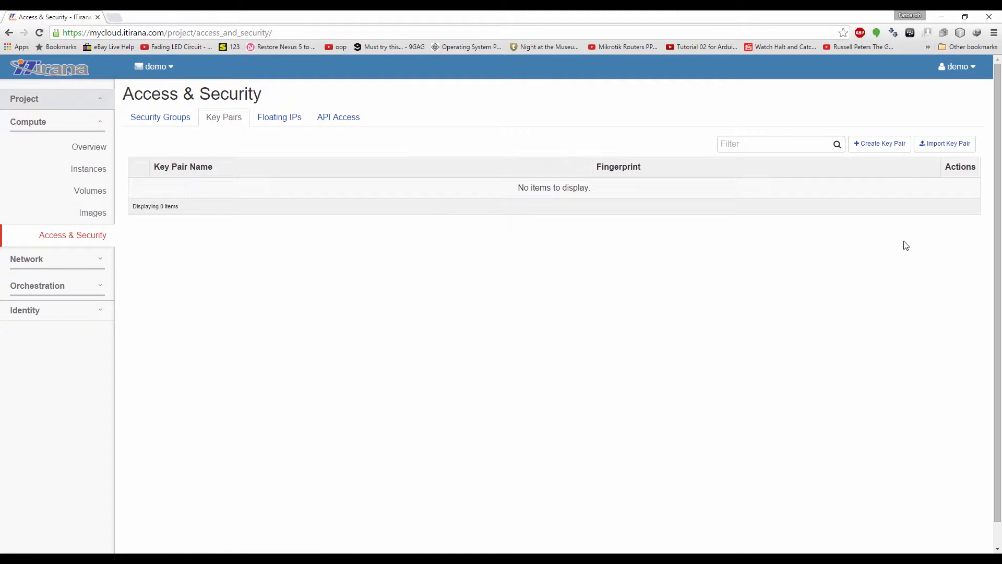
{"action": "left_click", "coordinate": [885, 152]}
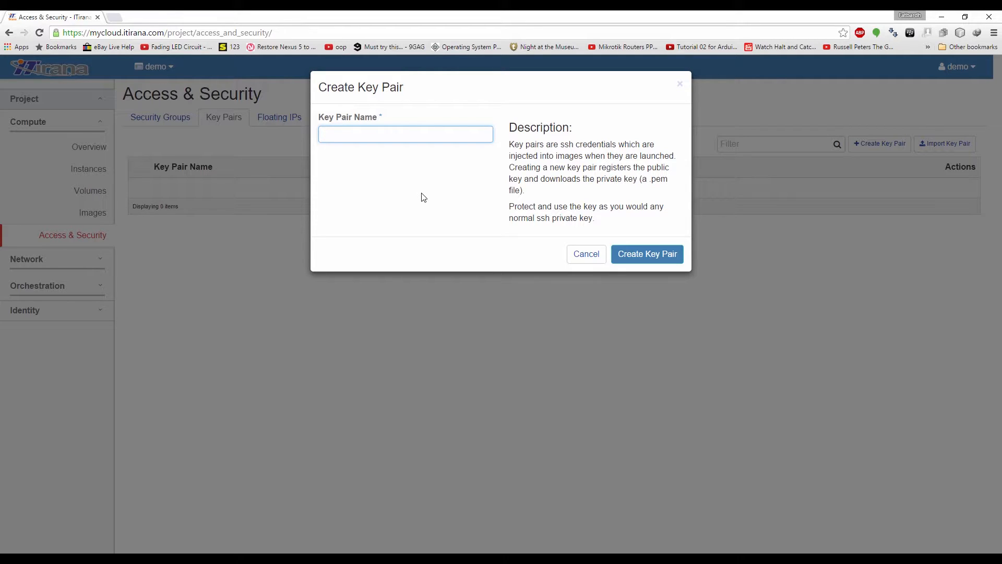
{"action": "type", "text": "LinuxKeypair"}
{"action": "left_click", "coordinate": [678, 254]}
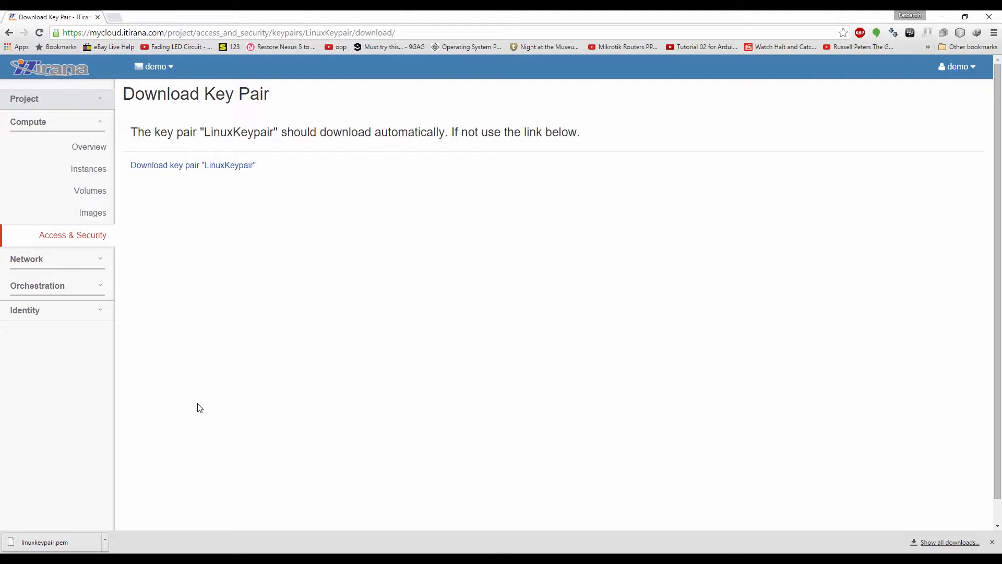
{"action": "left_click", "coordinate": [89, 170]}
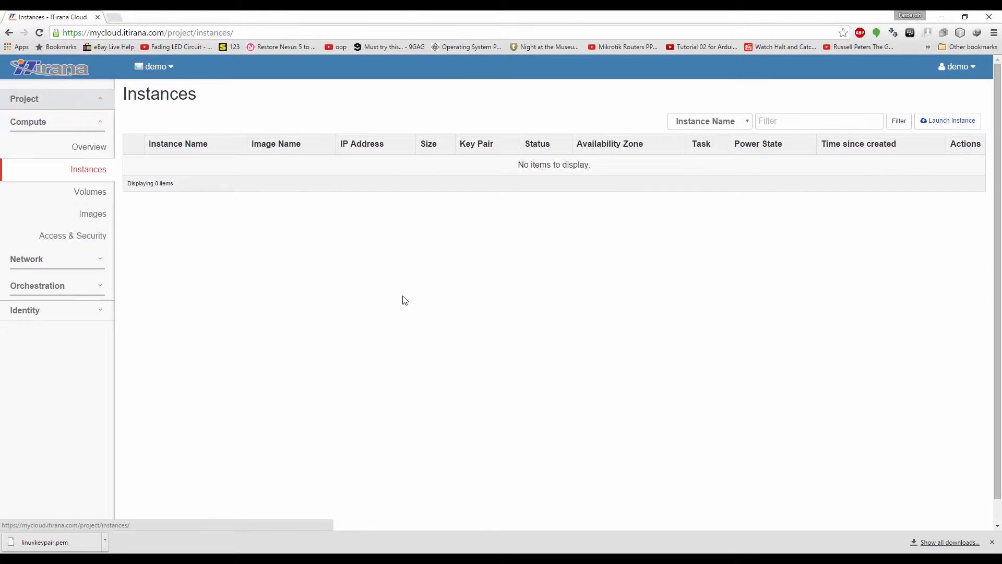
Start a new instance named 'Linux Ubuntu' with the Demo-Linux flavor
{"action": "left_click", "coordinate": [944, 122]}
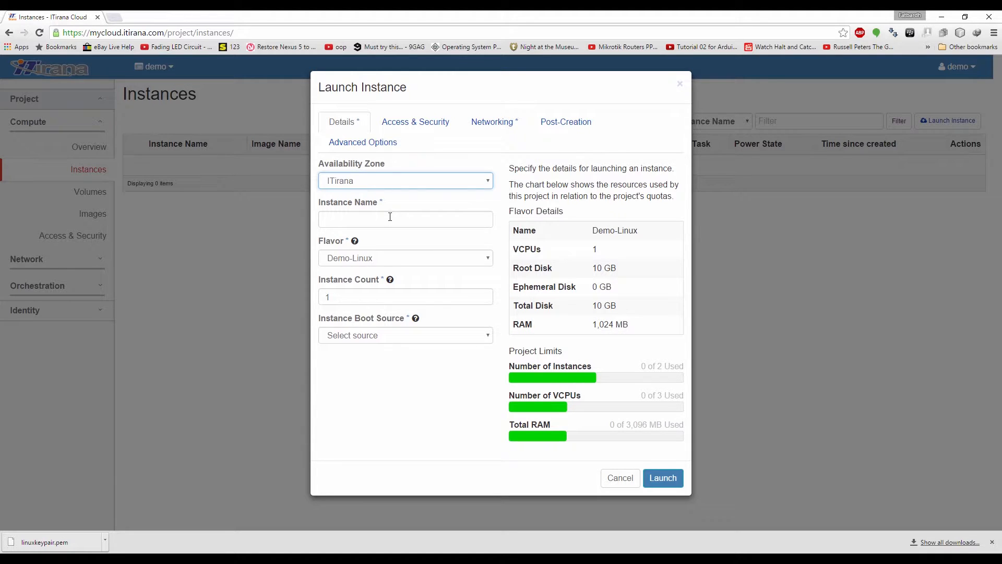
{"action": "left_click", "coordinate": [452, 222]}
{"action": "type", "text": "Linux "}
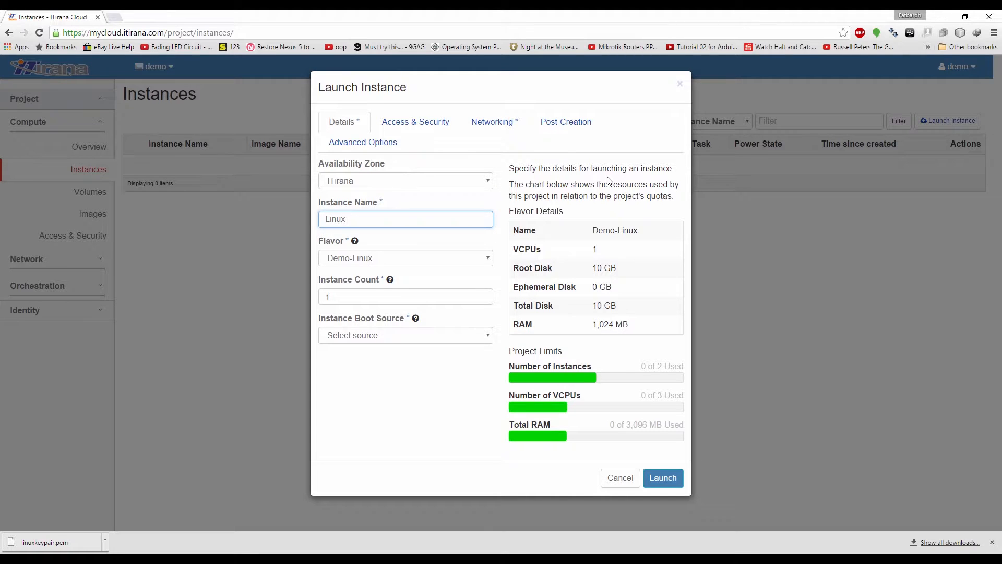
{"action": "type", "text": "Ubunt"}
{"action": "left_click", "coordinate": [448, 261]}
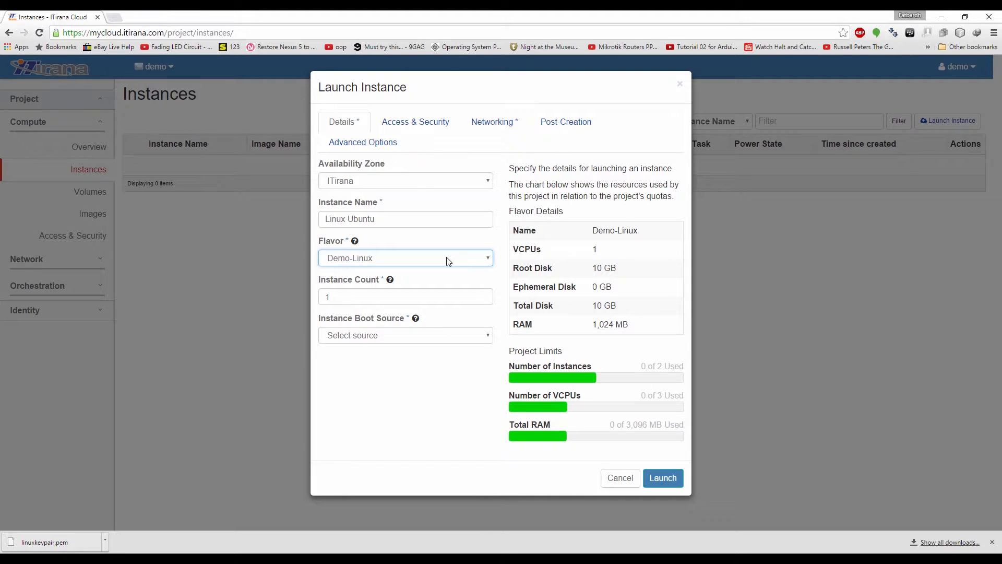
{"action": "left_click", "coordinate": [447, 260]}
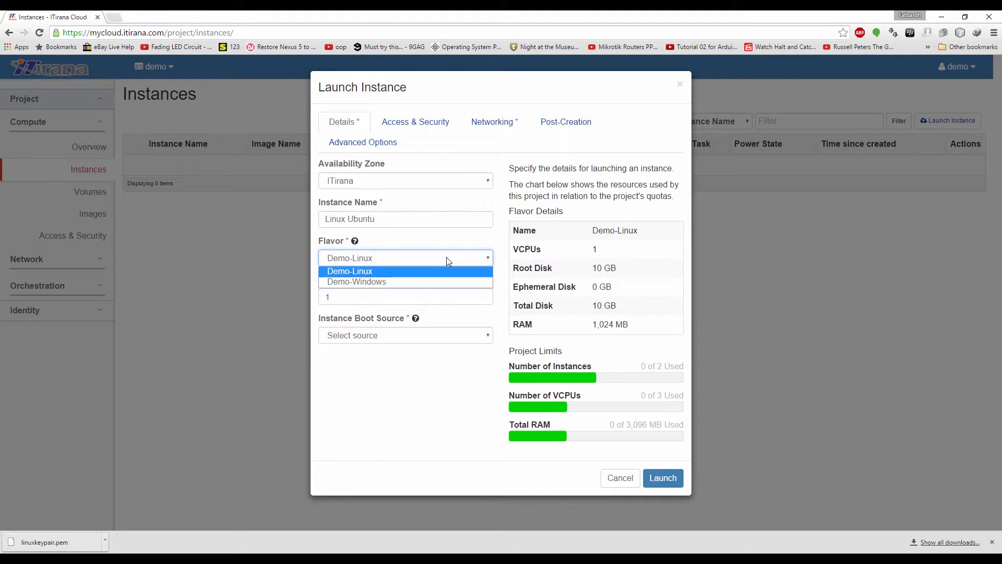
{"action": "left_click", "coordinate": [335, 272]}
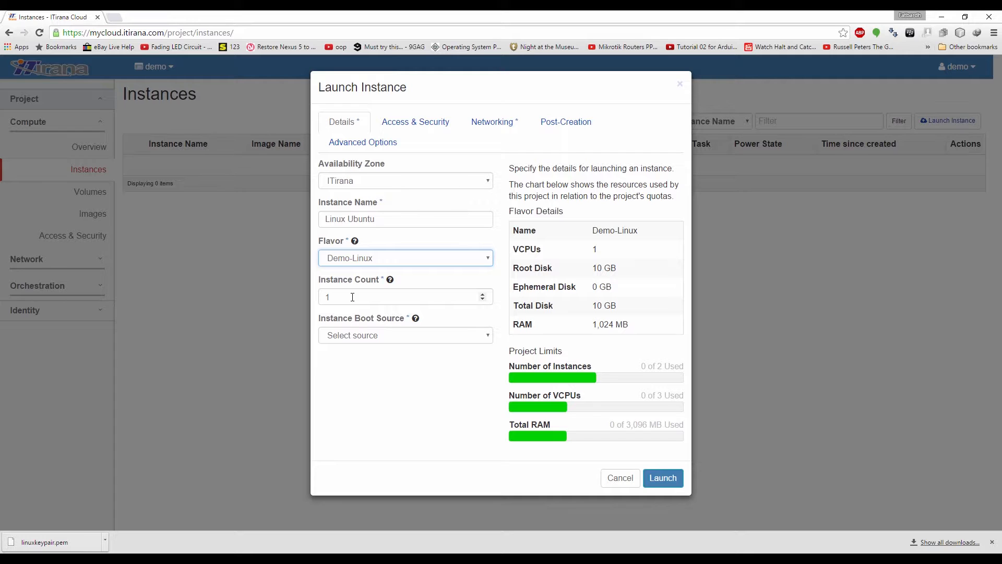
Set the instance to boot from the Ubuntu Server 14.04.3 image
{"action": "left_click", "coordinate": [381, 336]}
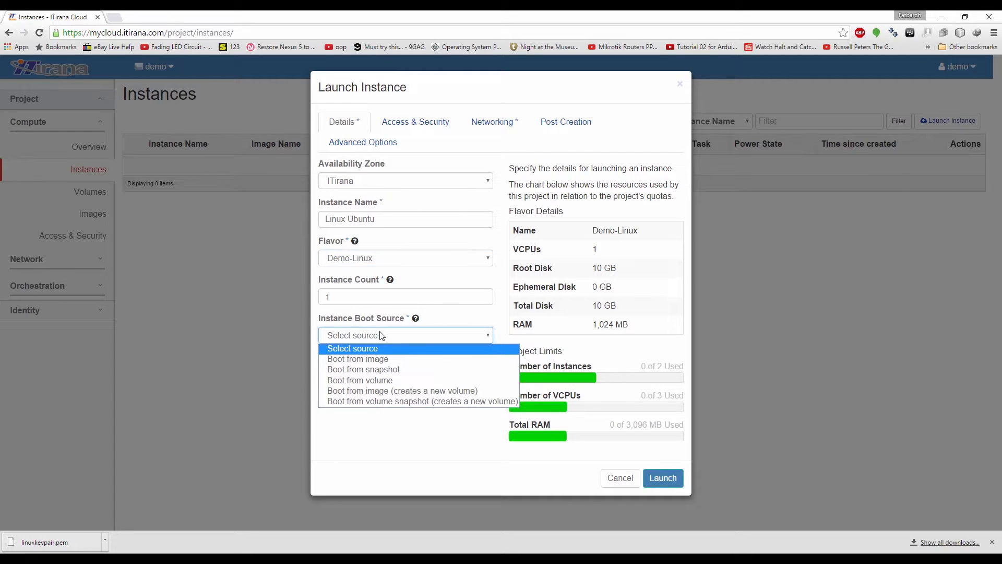
{"action": "left_click", "coordinate": [386, 359]}
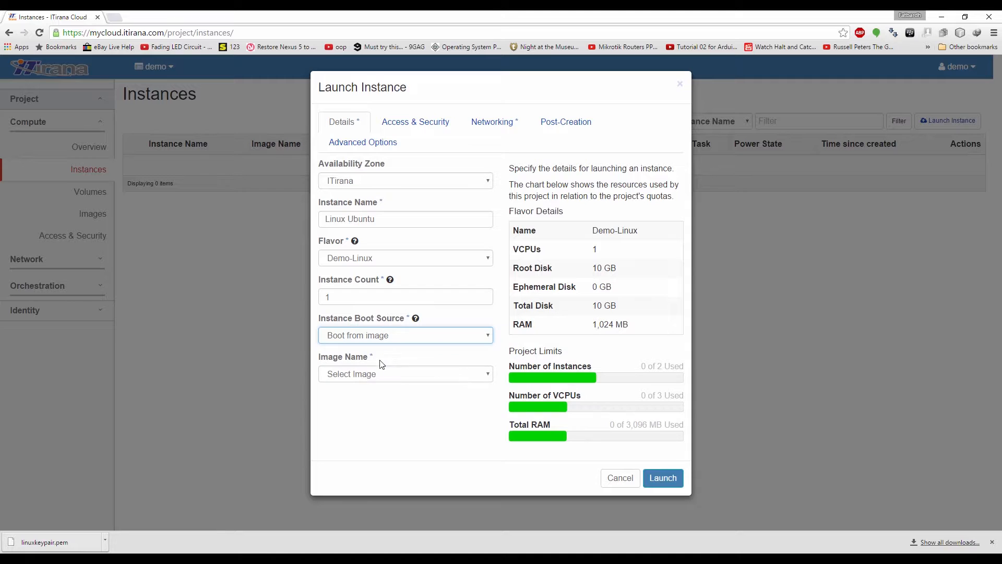
{"action": "left_click", "coordinate": [396, 378]}
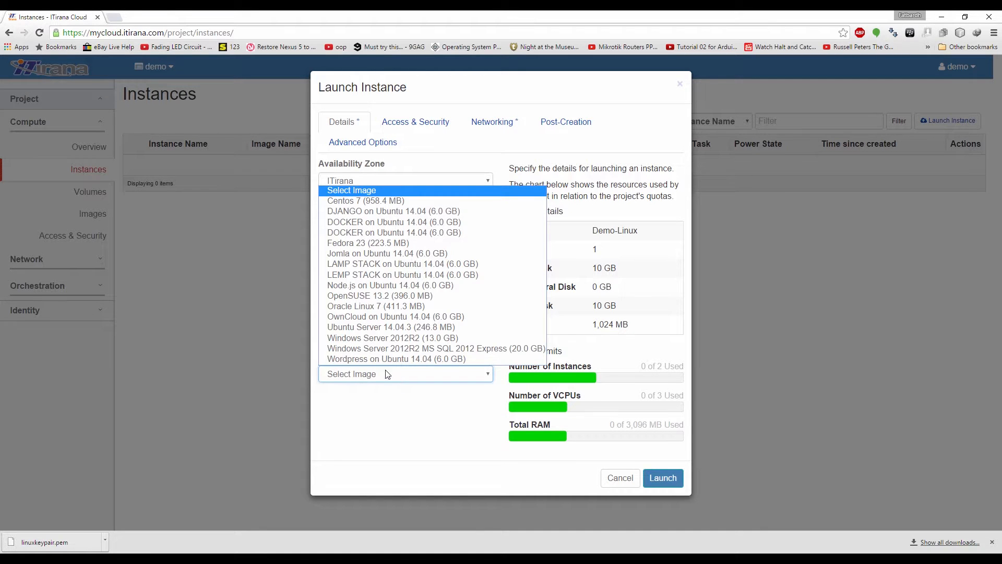
{"action": "left_click", "coordinate": [376, 328]}
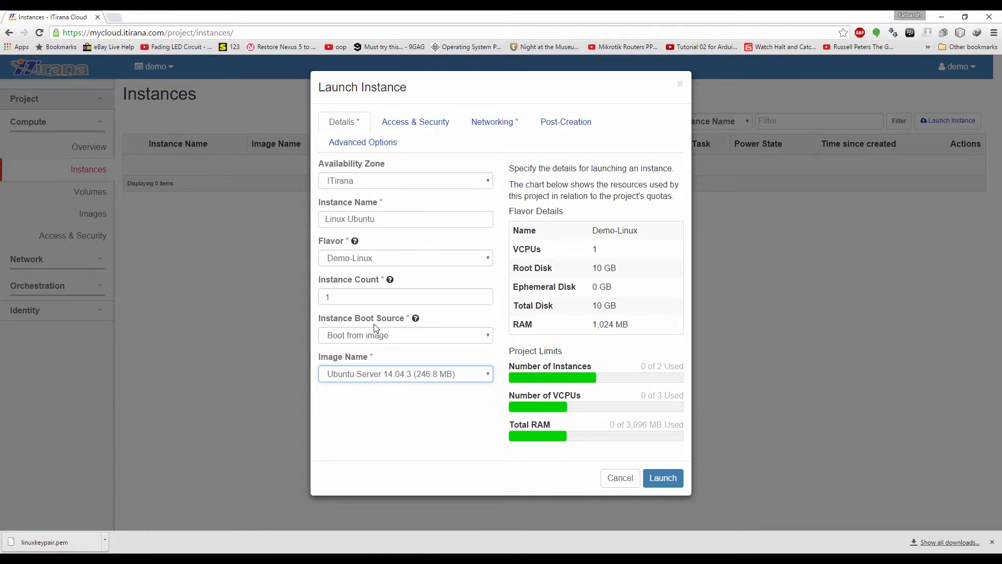
{"action": "left_click", "coordinate": [392, 127]}
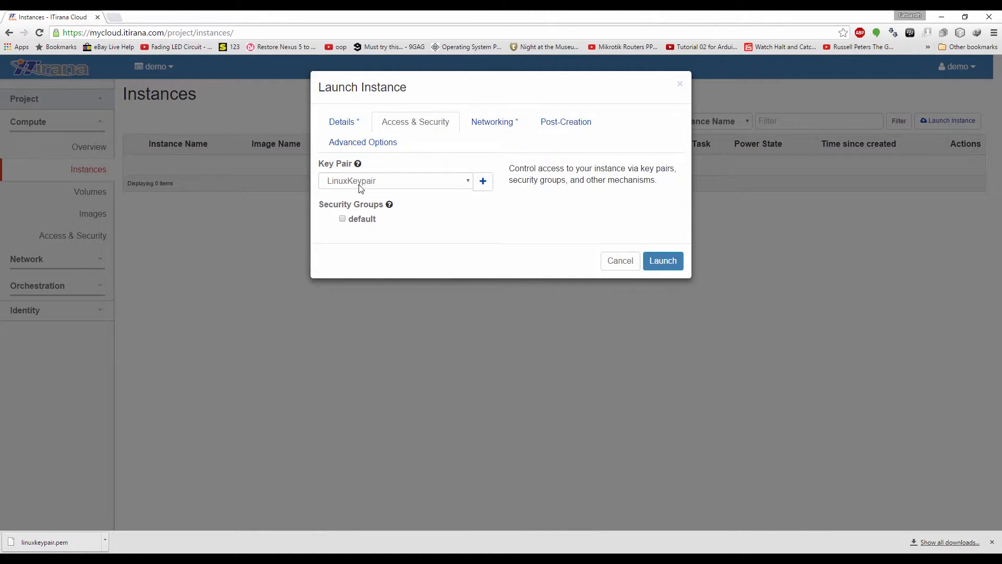
Launch Linux Ubuntu with LinuxKeypair and the default security group on my-network
{"action": "left_click", "coordinate": [425, 179]}
{"action": "left_click", "coordinate": [425, 179]}
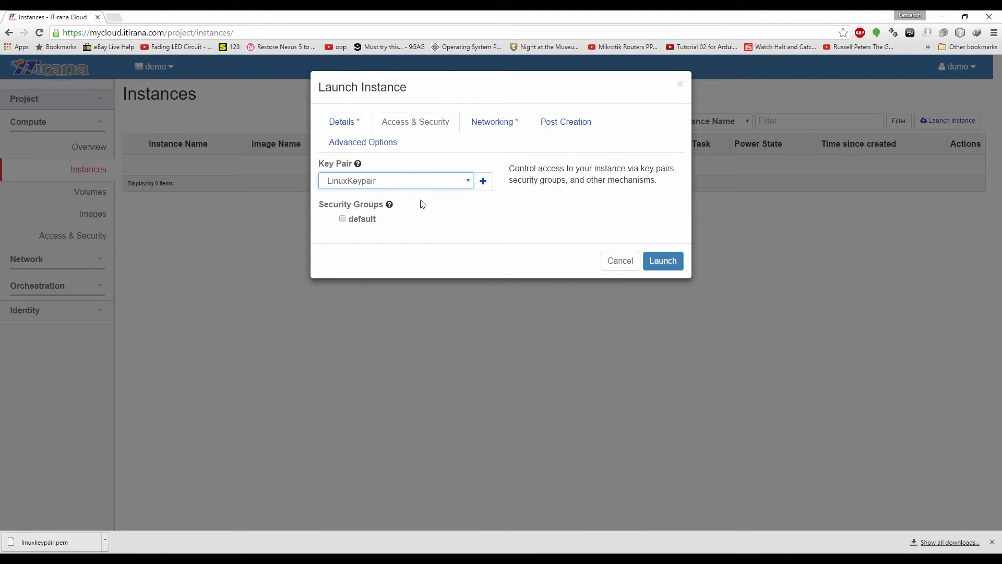
{"action": "left_click", "coordinate": [343, 219]}
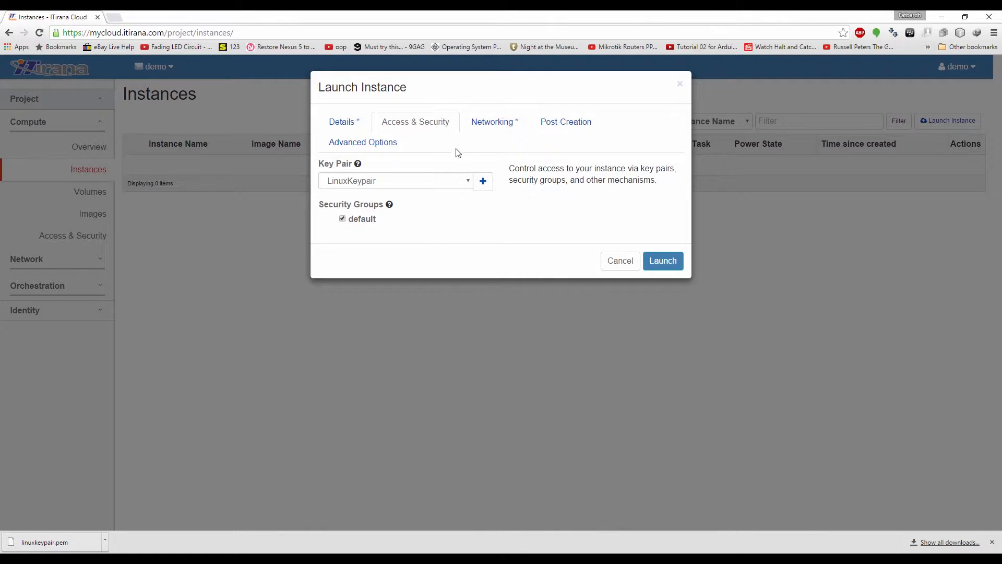
{"action": "left_click", "coordinate": [484, 126]}
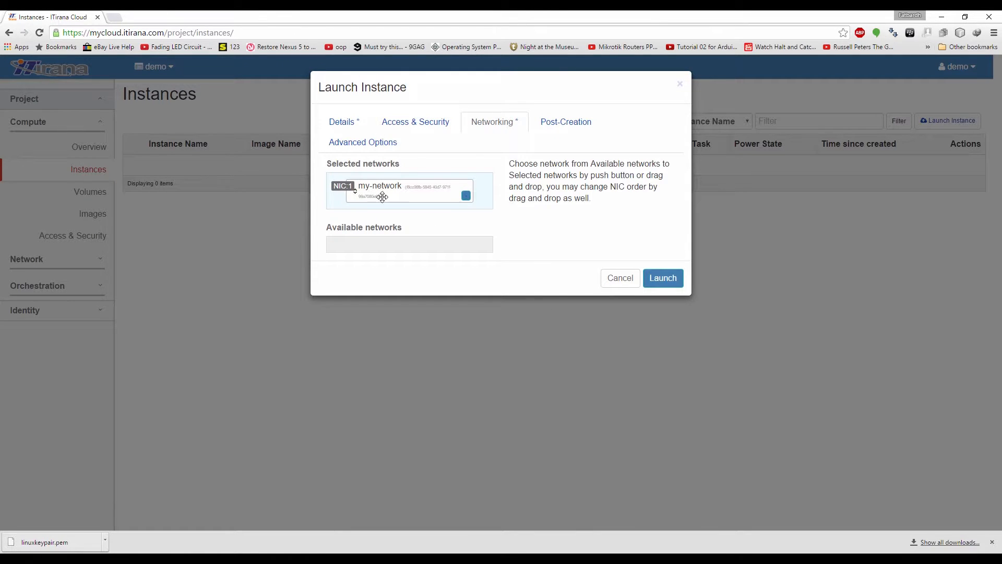
{"action": "left_click", "coordinate": [675, 278]}
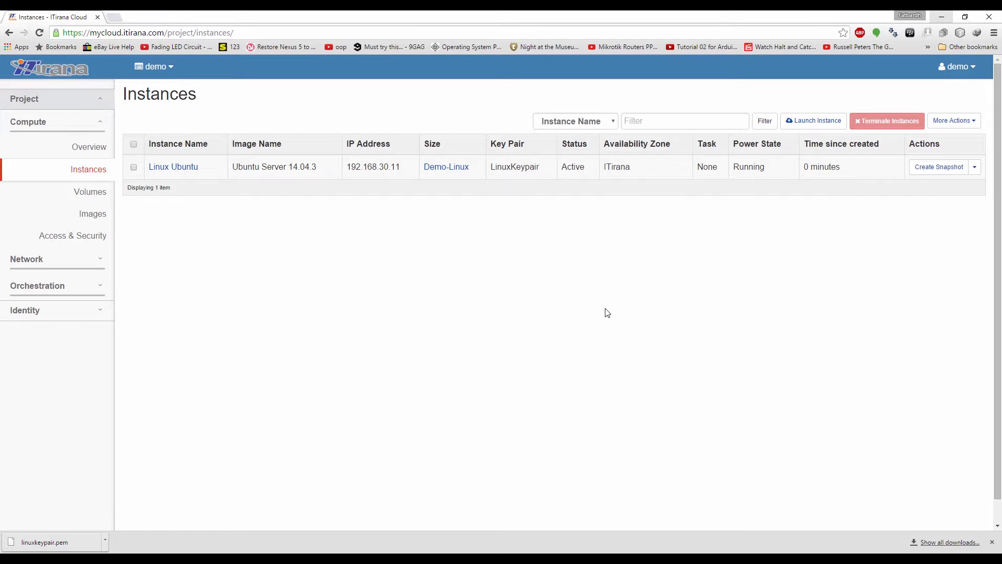
{"action": "left_click", "coordinate": [974, 167]}
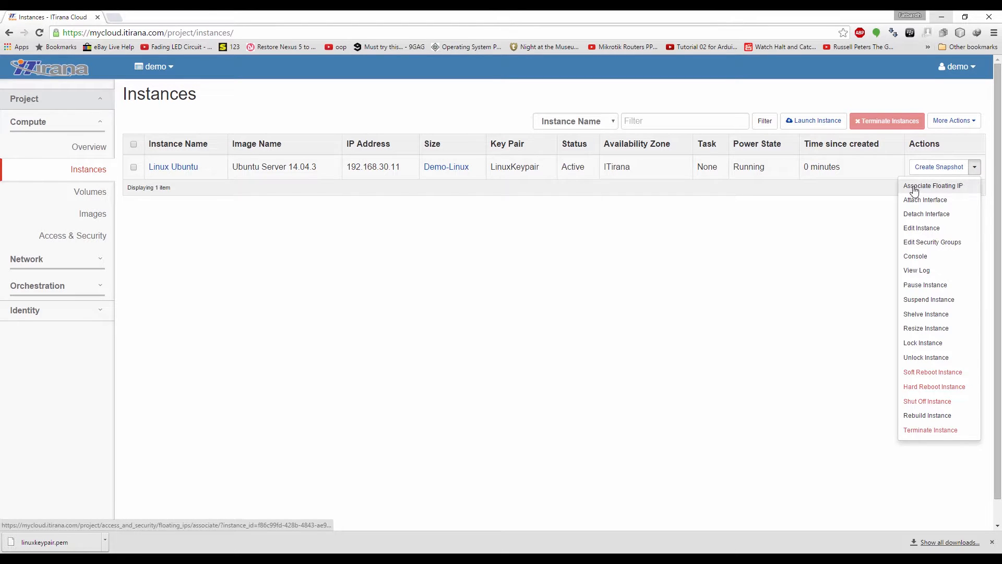
Allocate a floating IP from public-network and associate it with Linux Ubuntu
{"action": "left_click", "coordinate": [961, 187]}
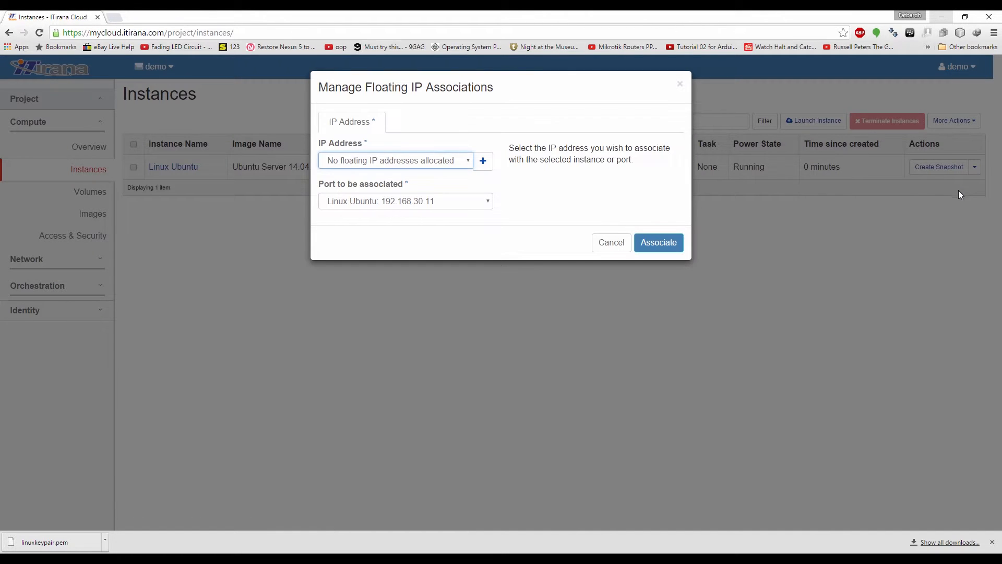
{"action": "left_click", "coordinate": [484, 165]}
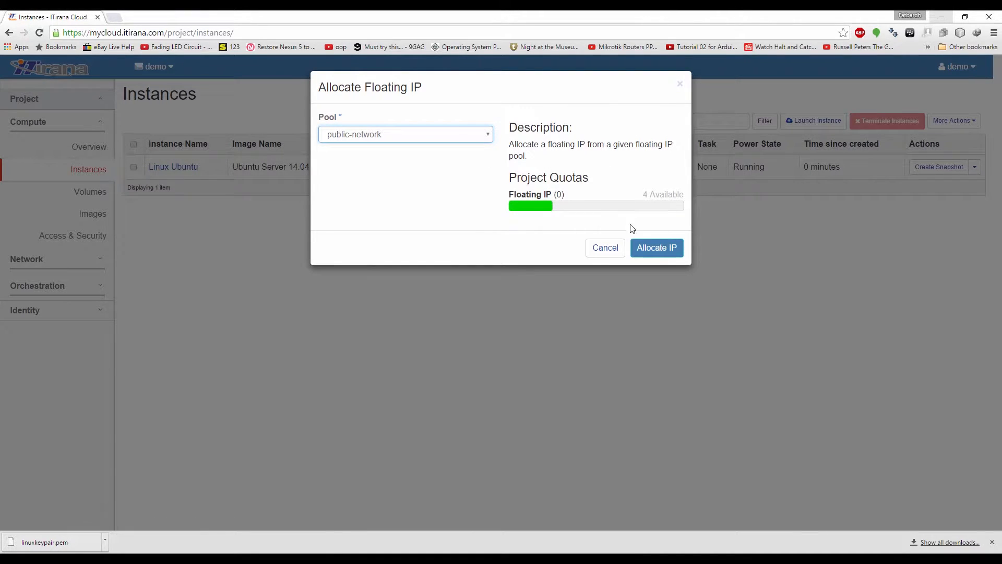
{"action": "left_click", "coordinate": [650, 255]}
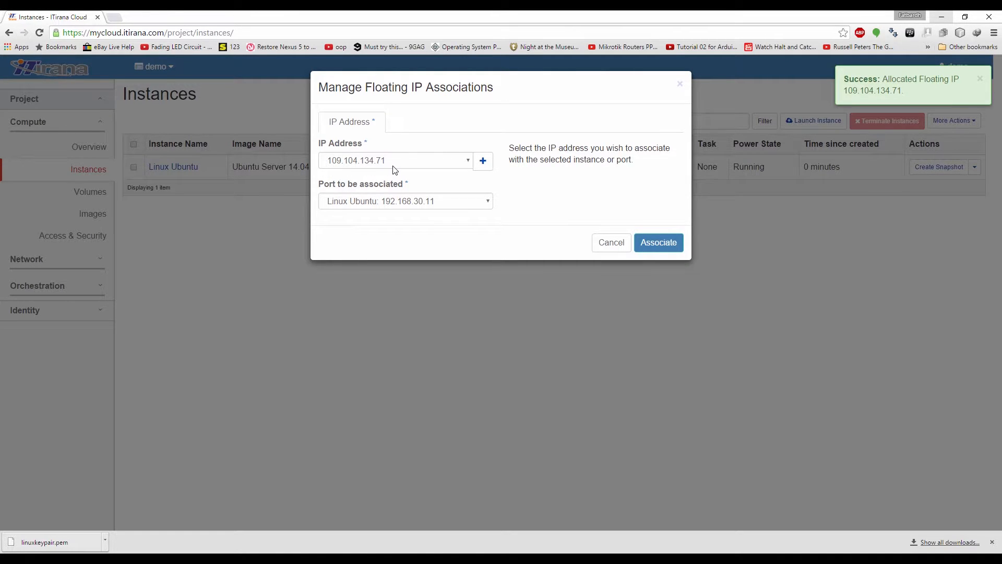
{"action": "left_click", "coordinate": [651, 239]}
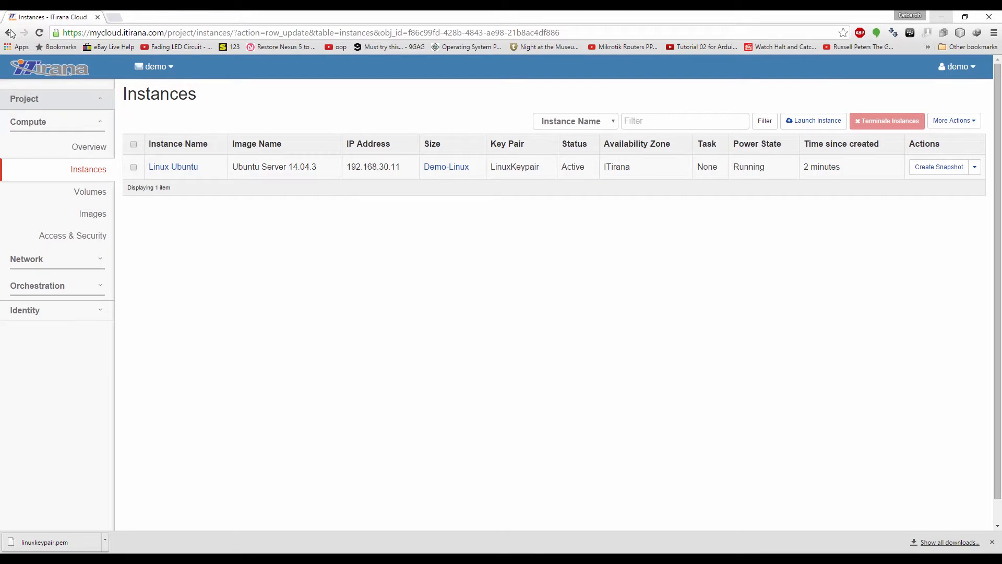
Refresh the instances list and copy the floating IP 109.104.134.71
{"action": "left_click", "coordinate": [10, 33]}
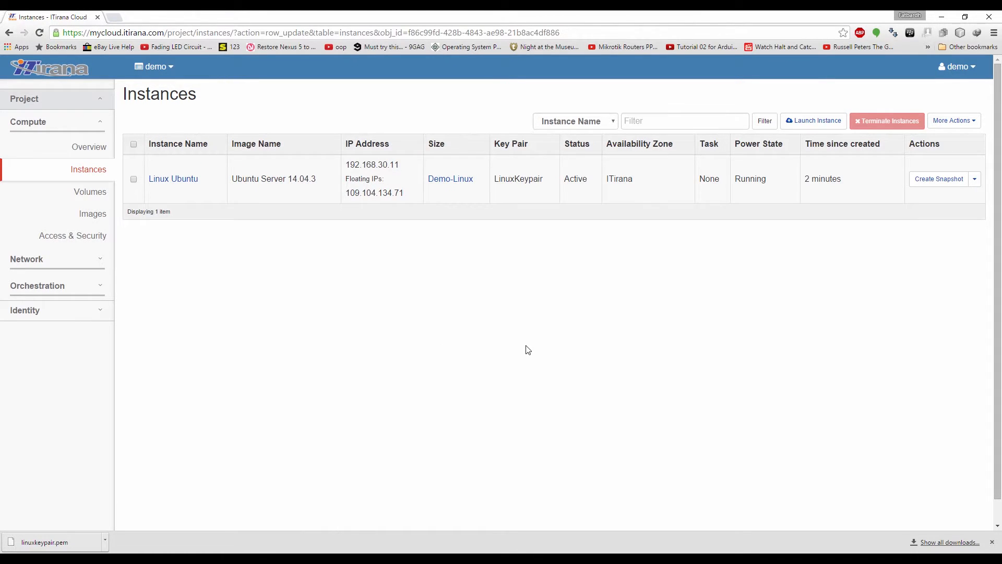
{"action": "left_click_drag", "start_coordinate": [345, 195], "coordinate": [417, 201]}
{"action": "left_click", "coordinate": [540, 333]}
{"action": "key", "text": "super+r"}
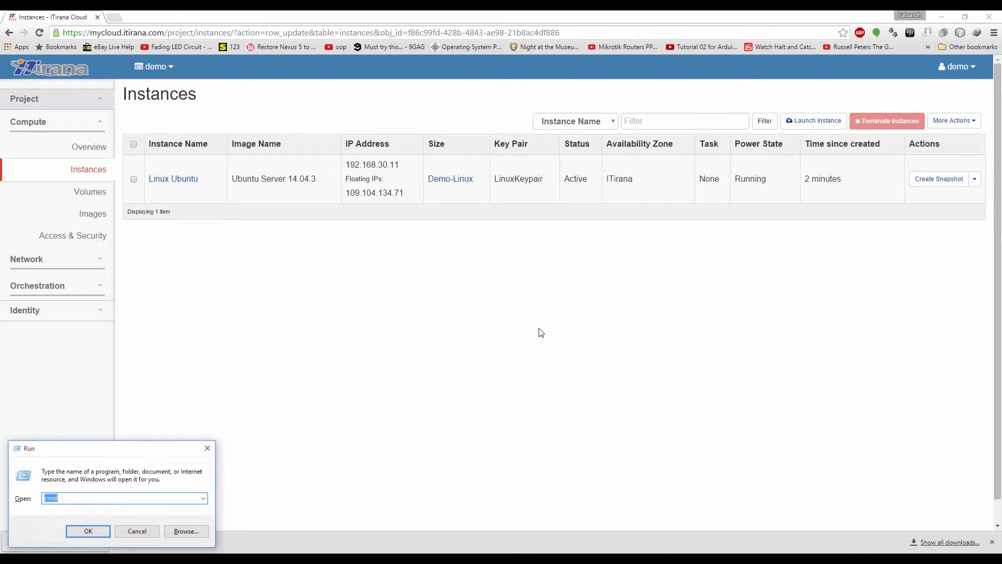
In a cmd window, run 'ping 109.104.134.71 -t'; requests time out
{"action": "type", "text": "cm"}
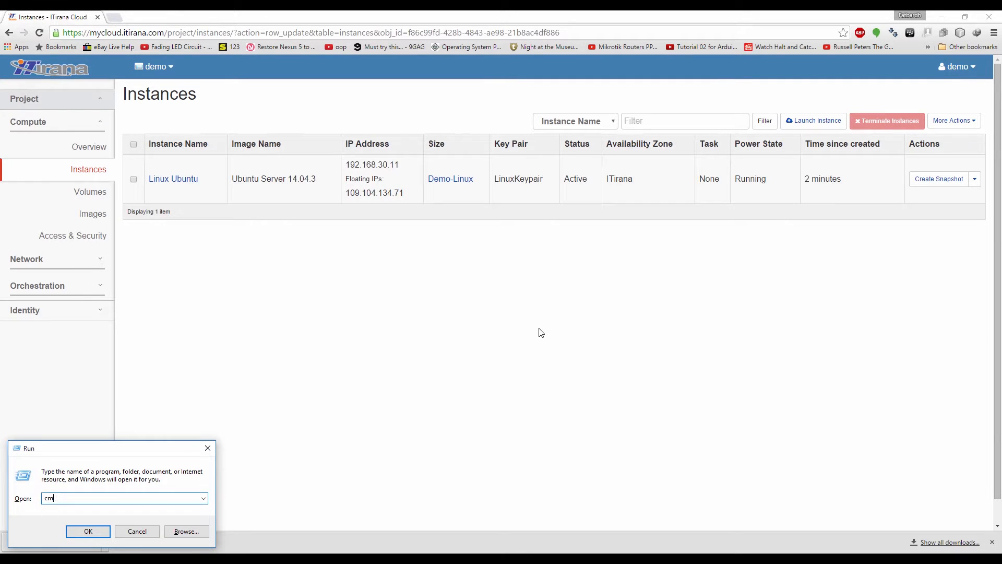
{"action": "key", "text": "Return"}
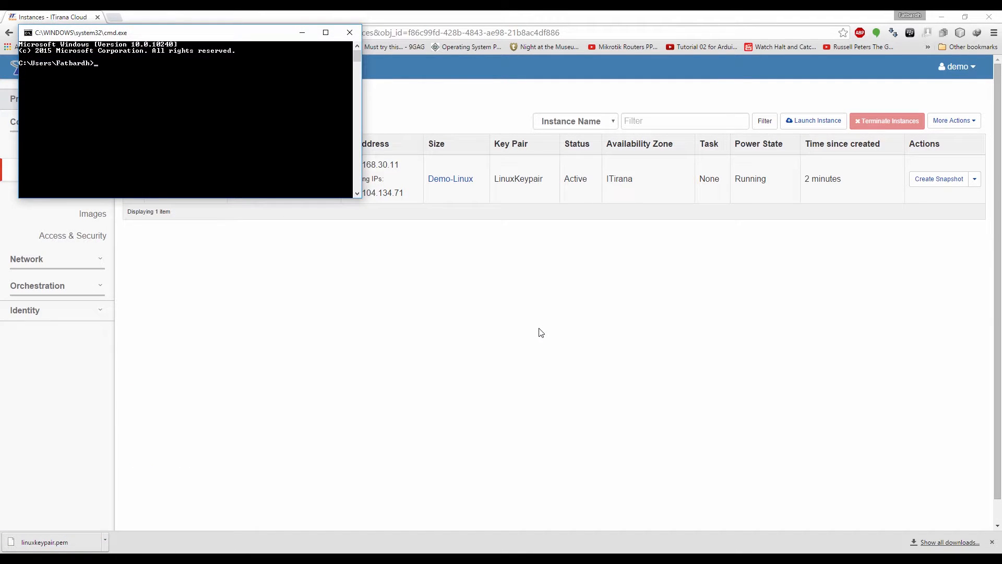
{"action": "left_click_drag", "start_coordinate": [288, 195], "coordinate": [451, 261]}
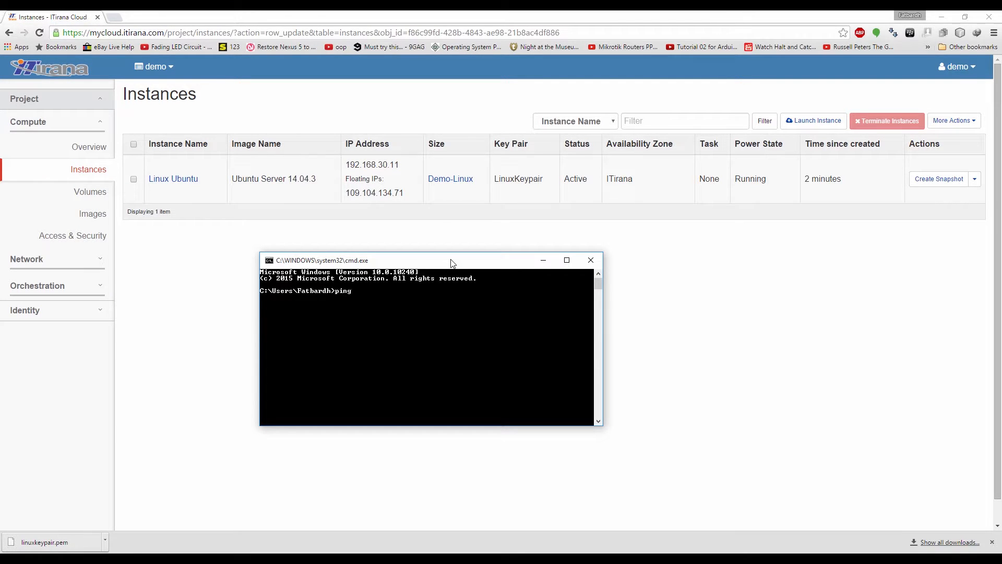
{"action": "type", "text": "109.104.134.71 -t"}
{"action": "key", "text": "Return"}
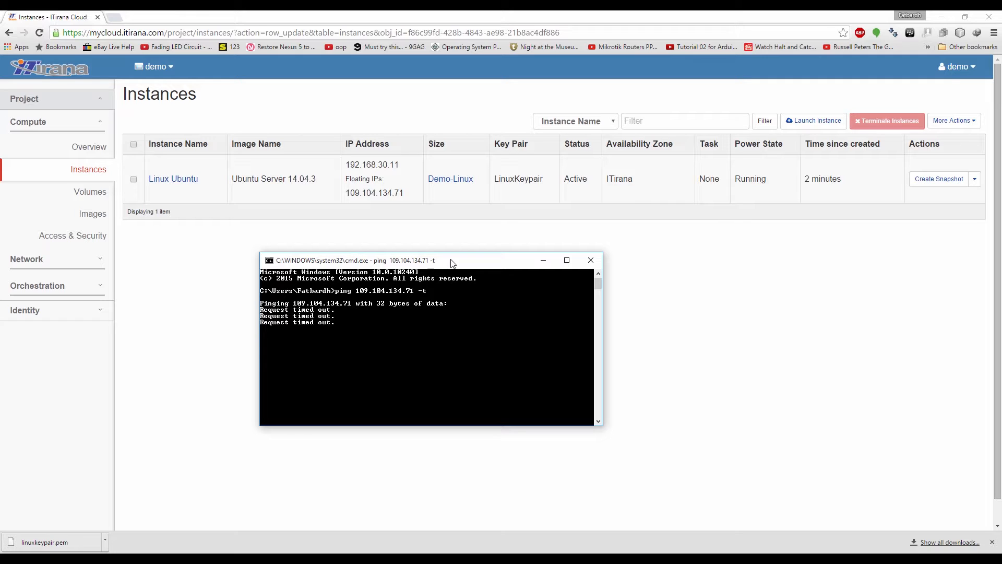
{"action": "left_click", "coordinate": [66, 240]}
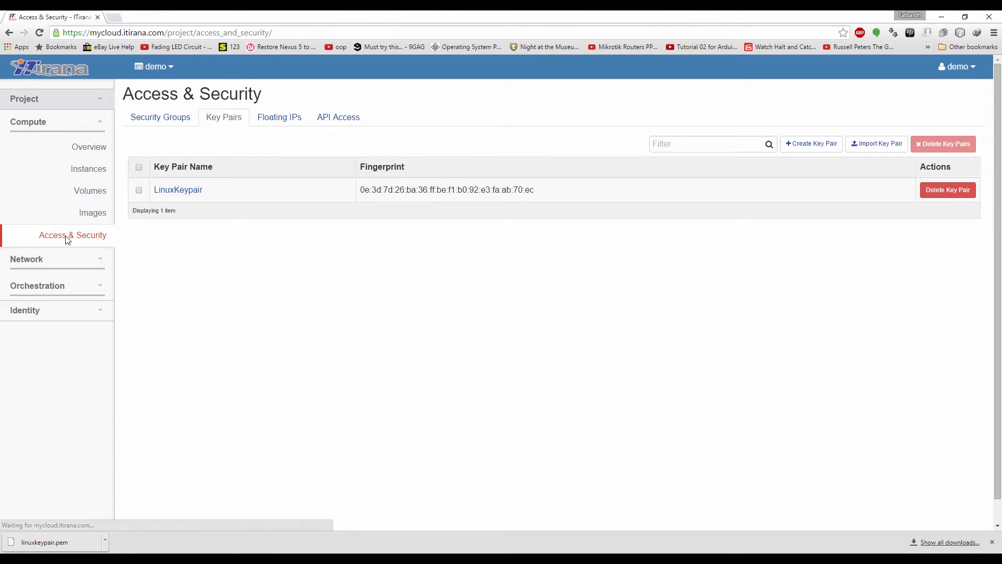
Add an All ICMP ingress rule to the default security group
{"action": "left_click", "coordinate": [167, 124]}
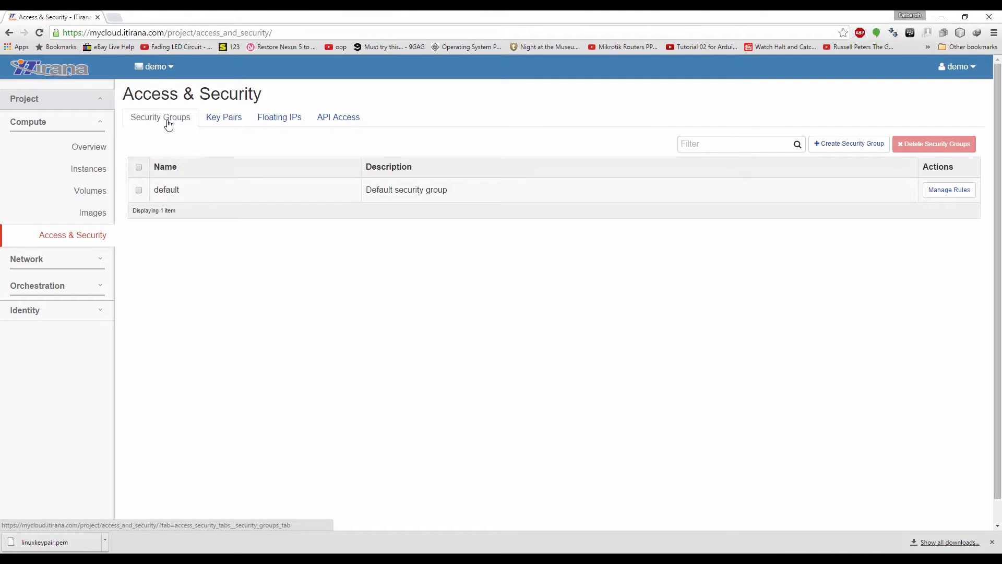
{"action": "left_click", "coordinate": [946, 191]}
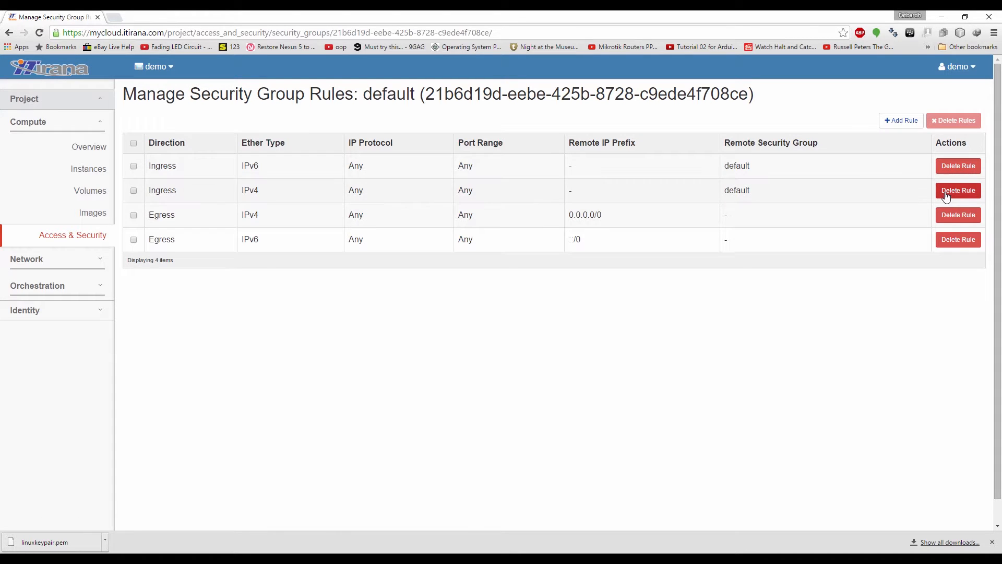
{"action": "left_click", "coordinate": [902, 122]}
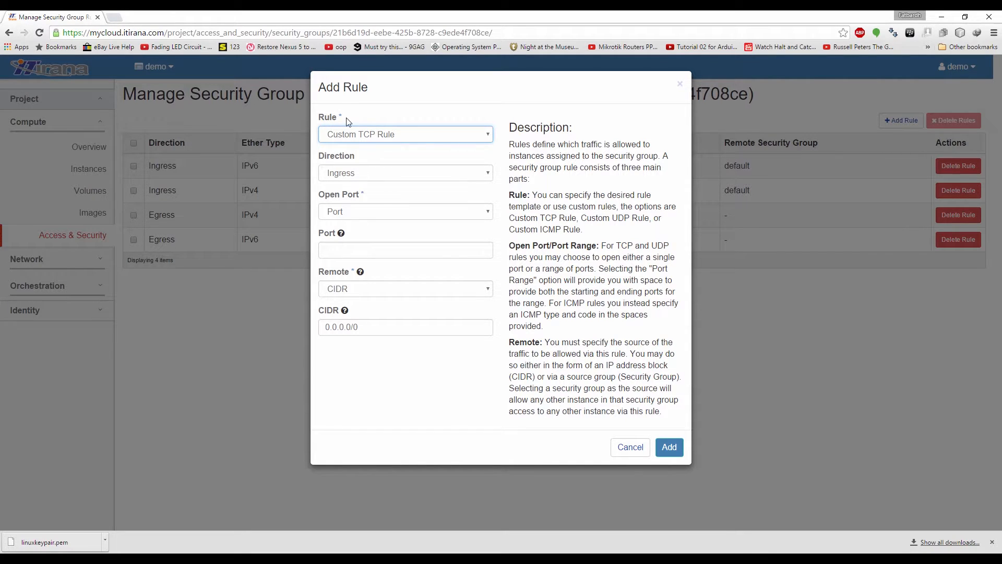
{"action": "left_click", "coordinate": [479, 134]}
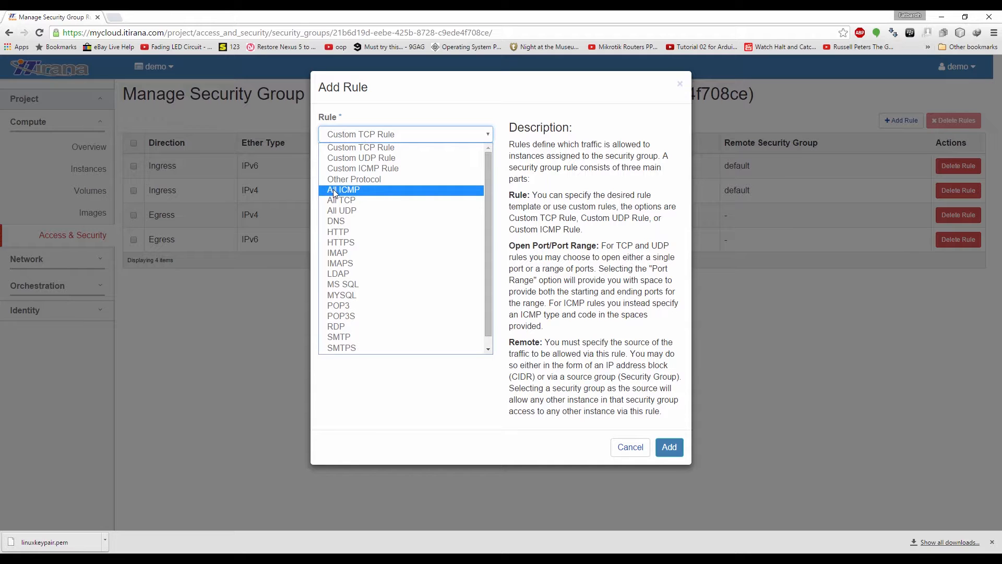
{"action": "left_click", "coordinate": [348, 190]}
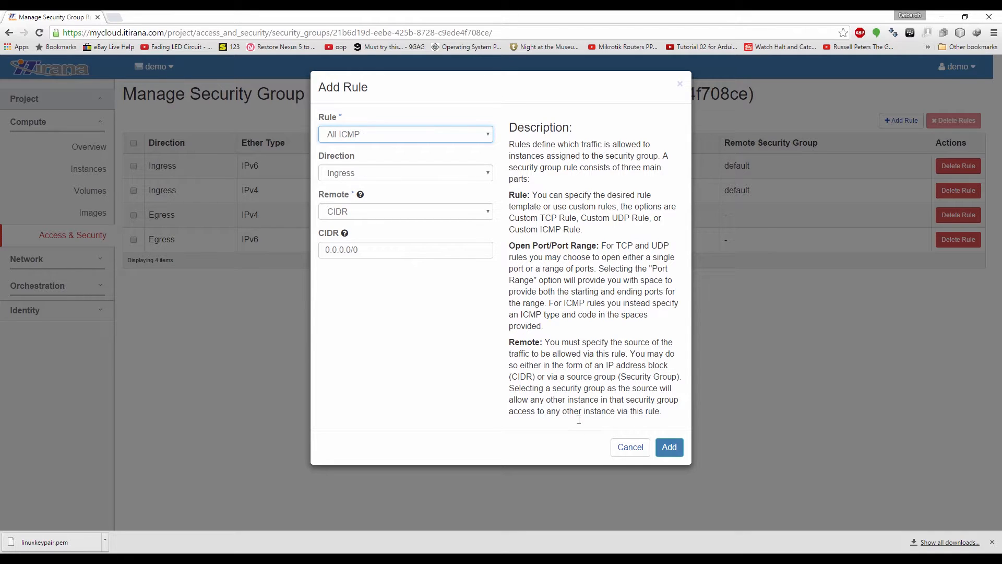
{"action": "left_click", "coordinate": [670, 448]}
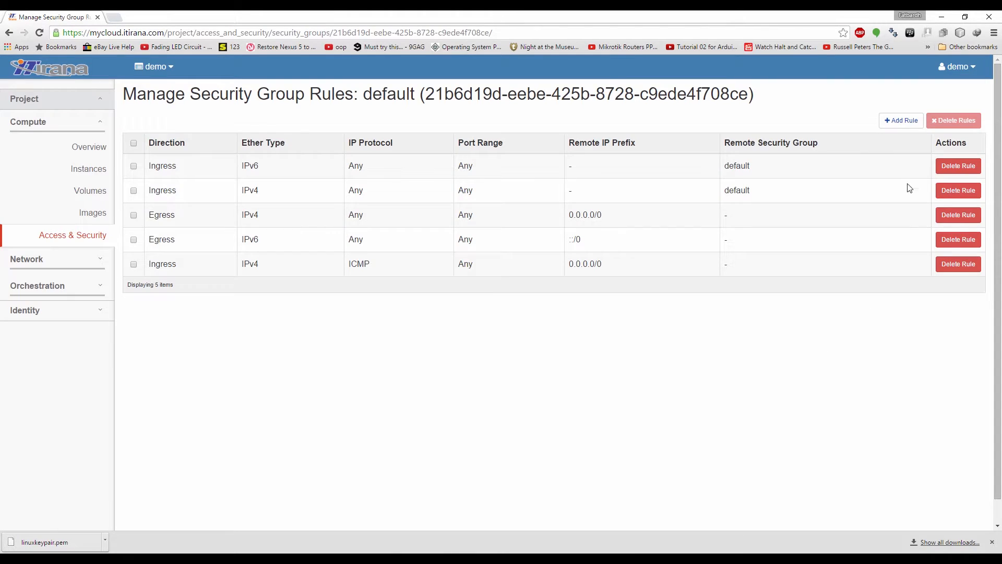
Add a second All ICMP rule with direction Egress, then check the ping replies
{"action": "left_click", "coordinate": [903, 122]}
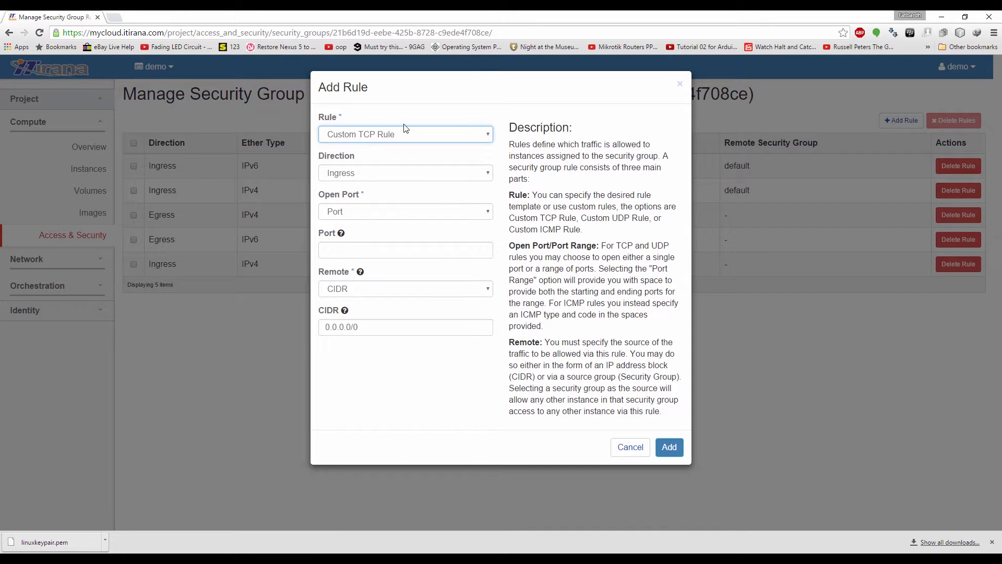
{"action": "left_click", "coordinate": [398, 134]}
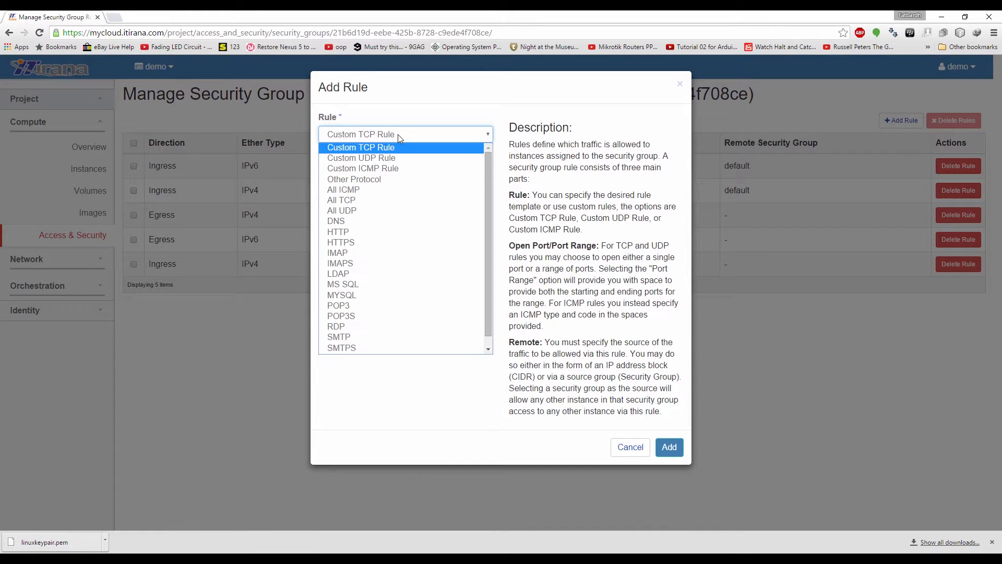
{"action": "left_click", "coordinate": [365, 191]}
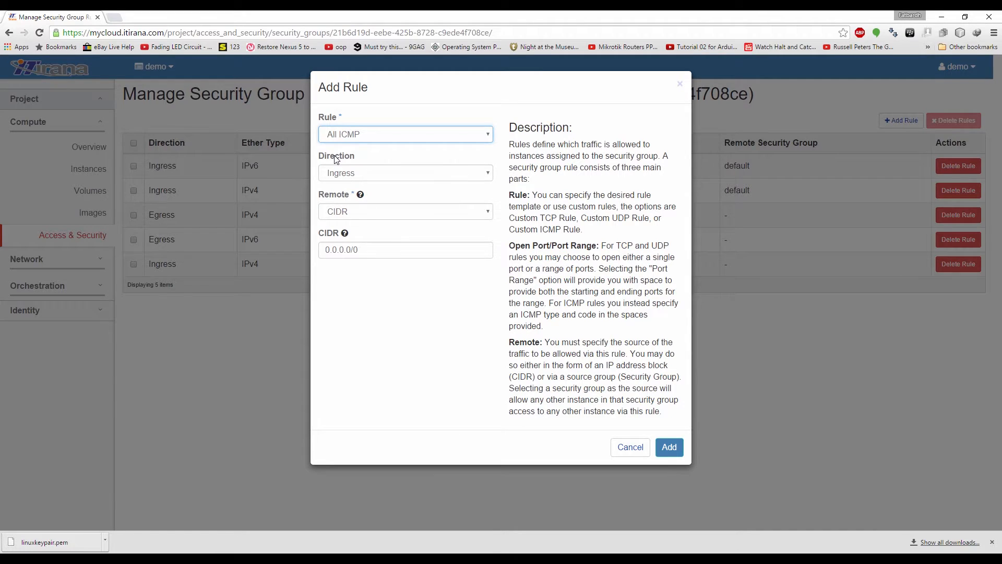
{"action": "left_click", "coordinate": [389, 178]}
{"action": "left_click", "coordinate": [385, 195]}
{"action": "left_click", "coordinate": [669, 447]}
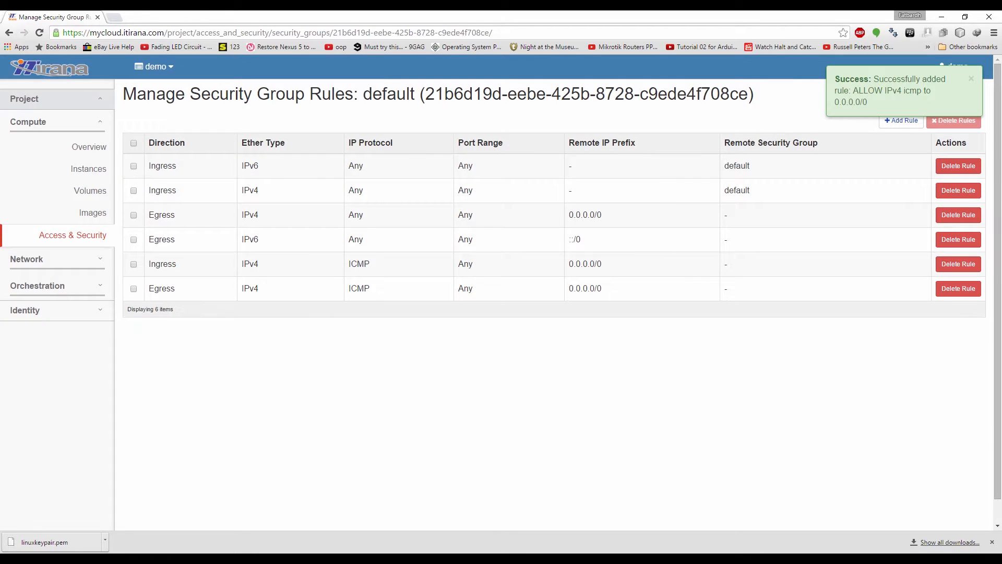
{"action": "key", "text": "alt+Tab"}
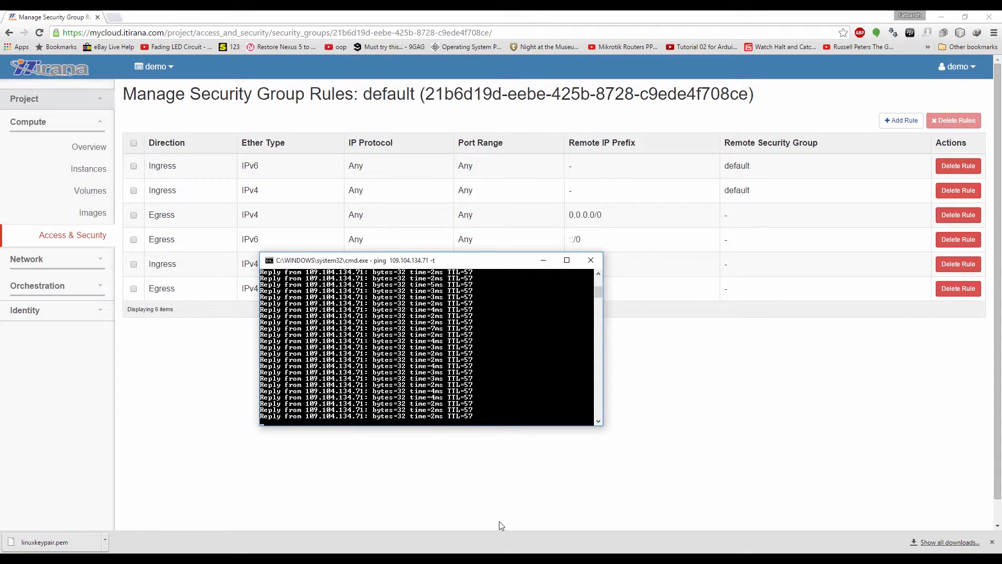
Add the SSH rule template (TCP 22 from 0.0.0.0/0) to the default group, then search Windows for 'pu'
{"action": "left_click", "coordinate": [708, 443]}
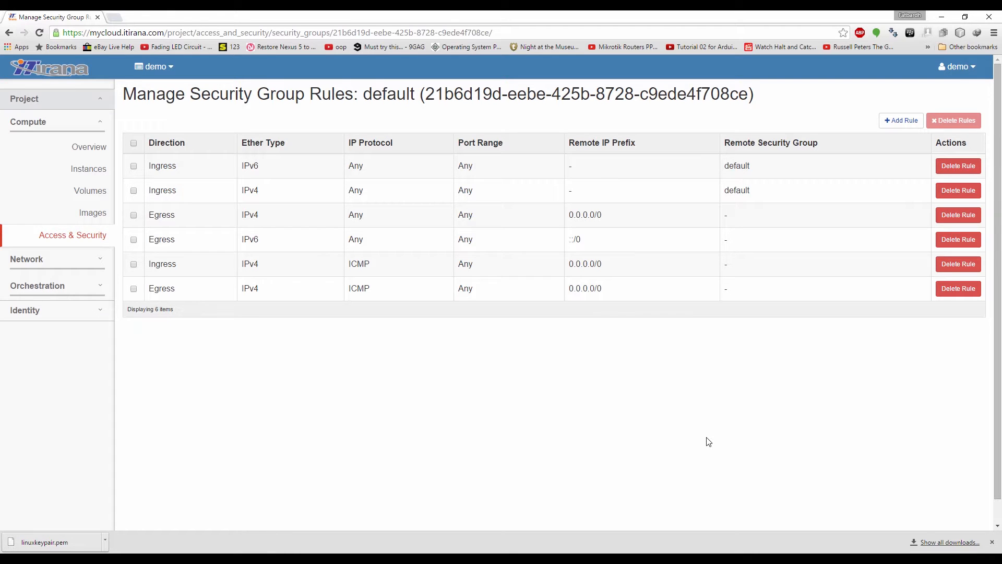
{"action": "left_click", "coordinate": [900, 128]}
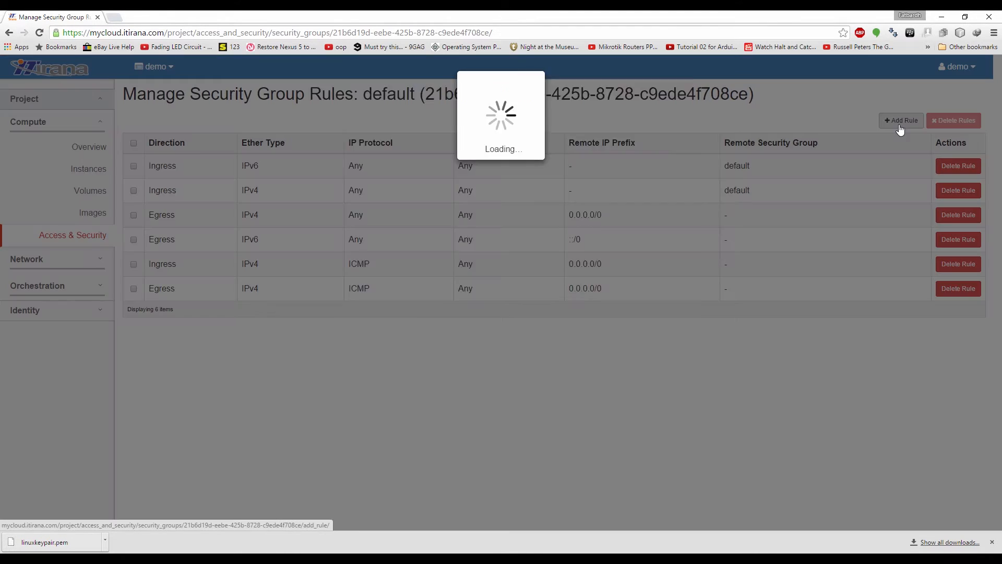
{"action": "left_click", "coordinate": [427, 138]}
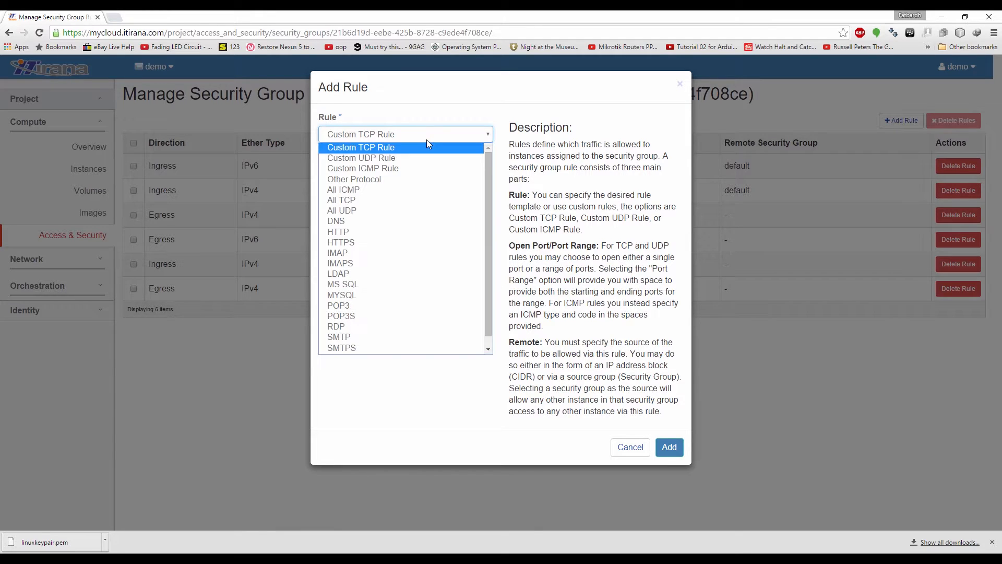
{"action": "scroll", "coordinate": [486, 164], "scroll_direction": "down", "scroll_amount": 1}
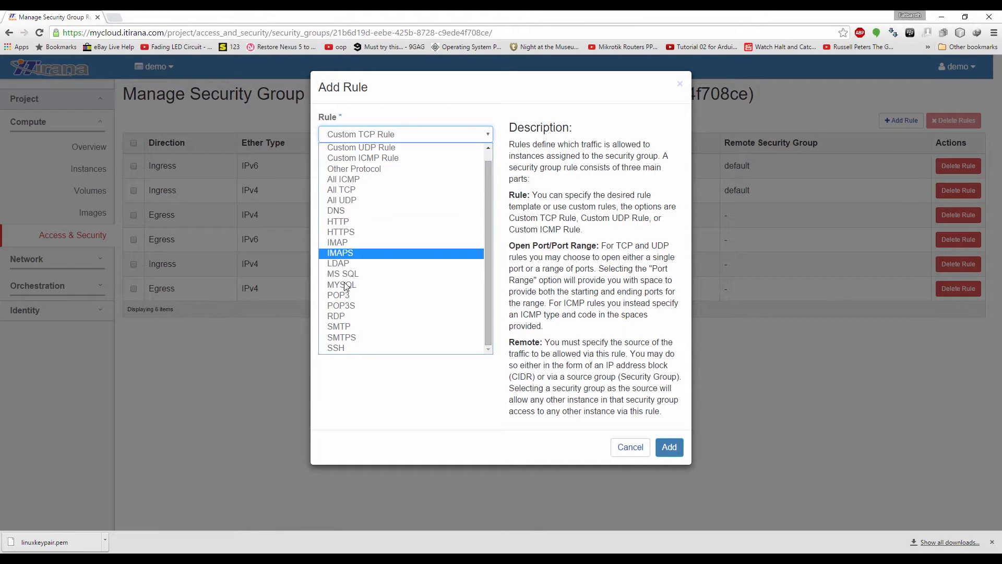
{"action": "left_click", "coordinate": [342, 349]}
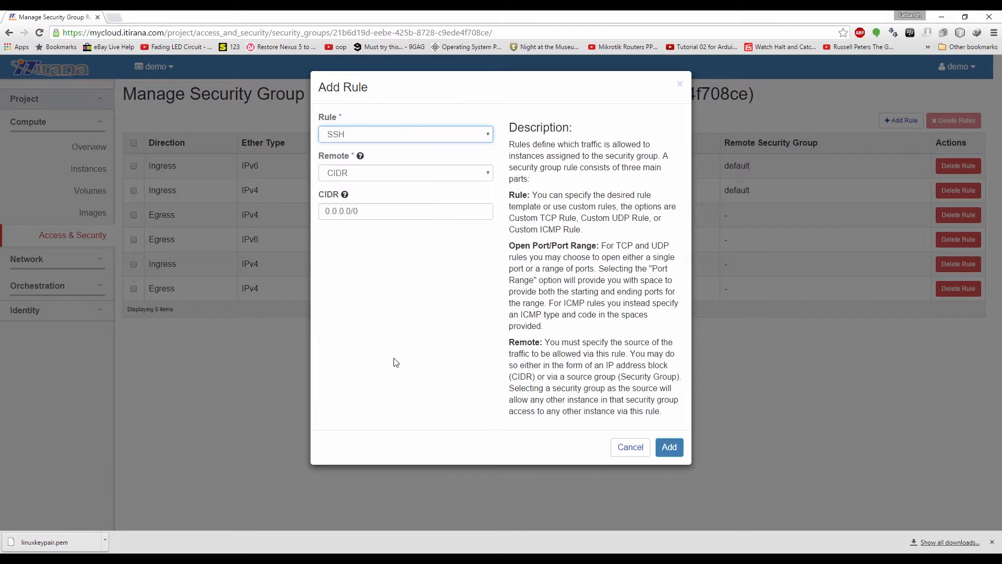
{"action": "left_click", "coordinate": [669, 447]}
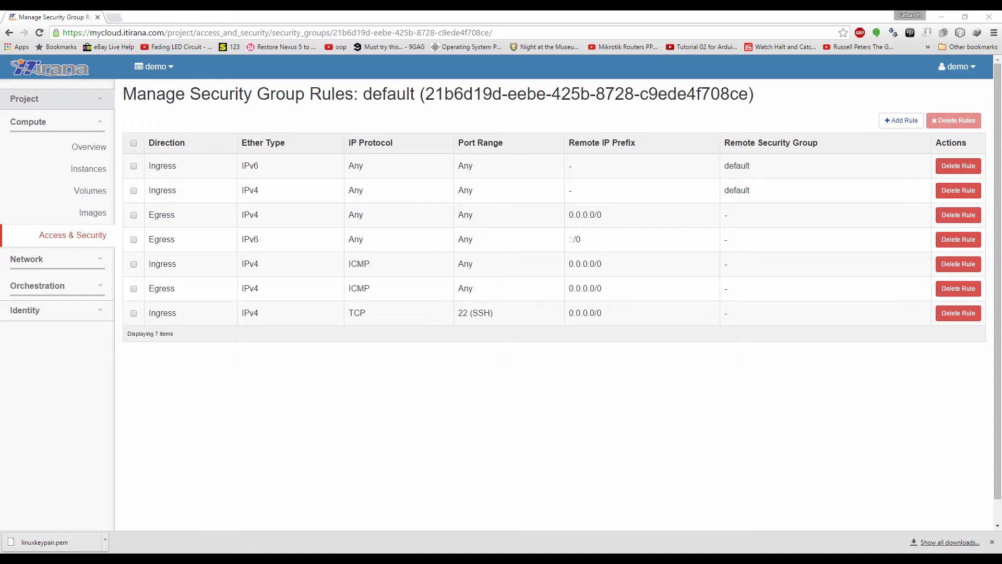
{"action": "left_click", "coordinate": [160, 555]}
{"action": "type", "text": "p"}
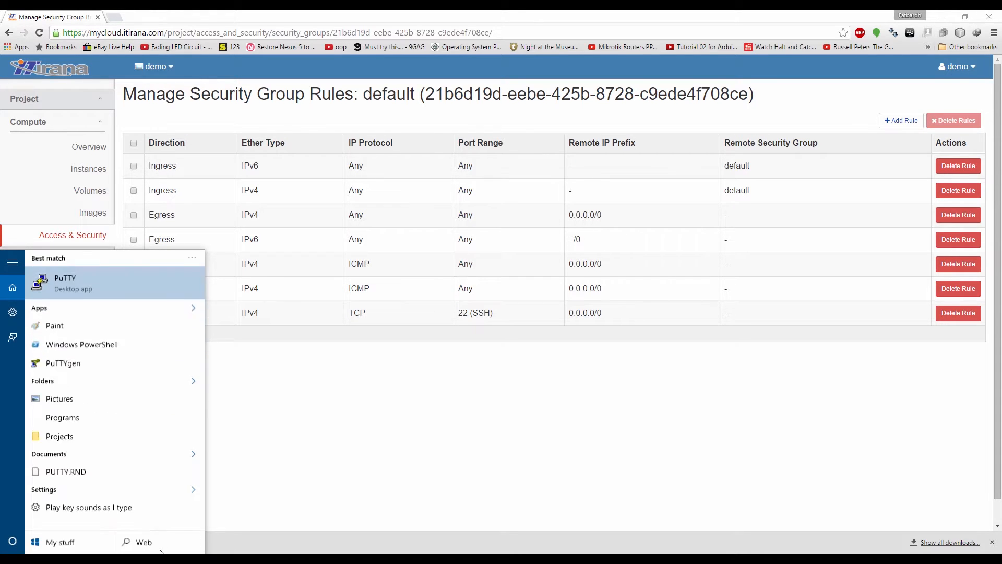
{"action": "type", "text": "u"}
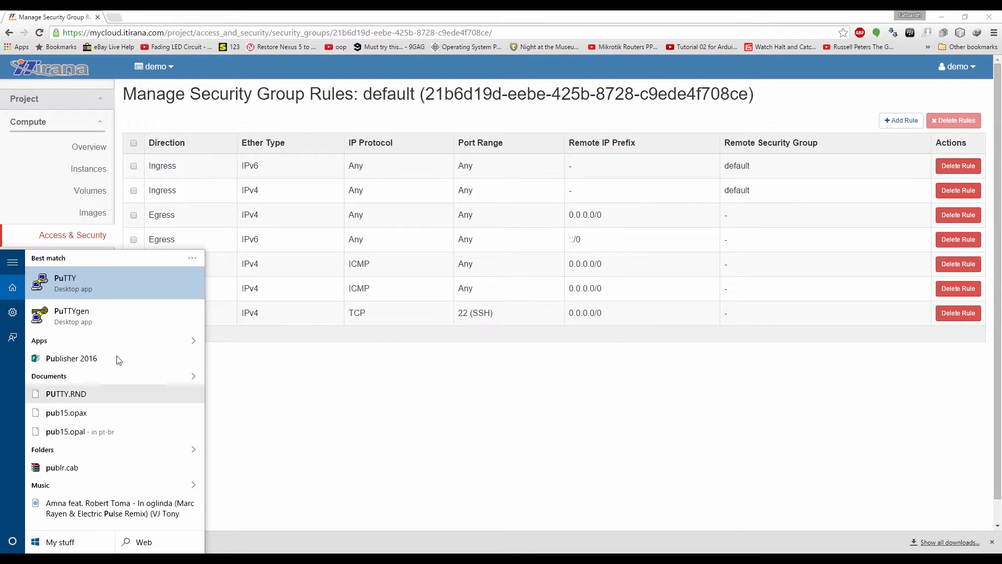
In PuTTYgen, load linuxkeypair.pem from the Documents key folder, showing all file types
{"action": "left_click", "coordinate": [77, 319]}
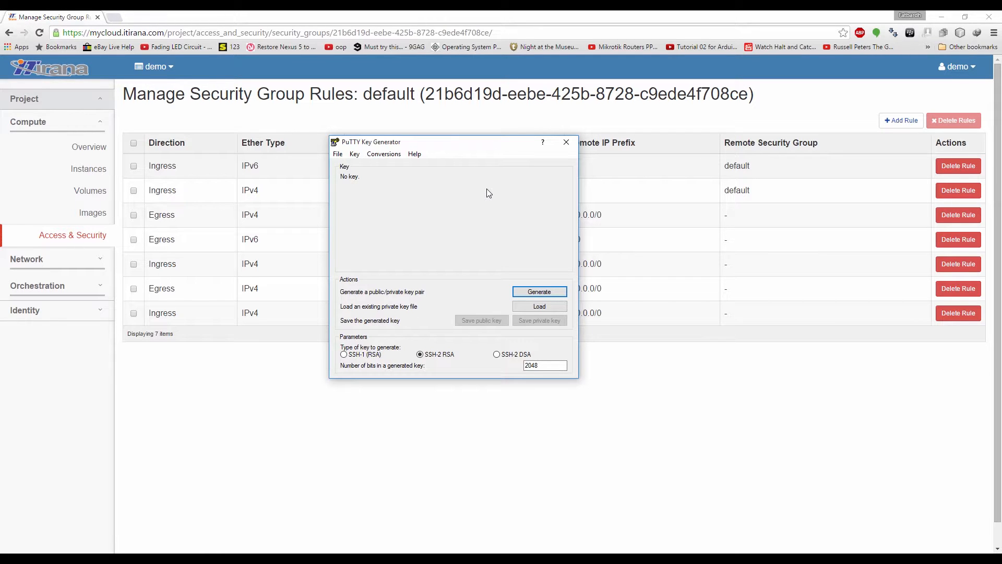
{"action": "left_click", "coordinate": [538, 307]}
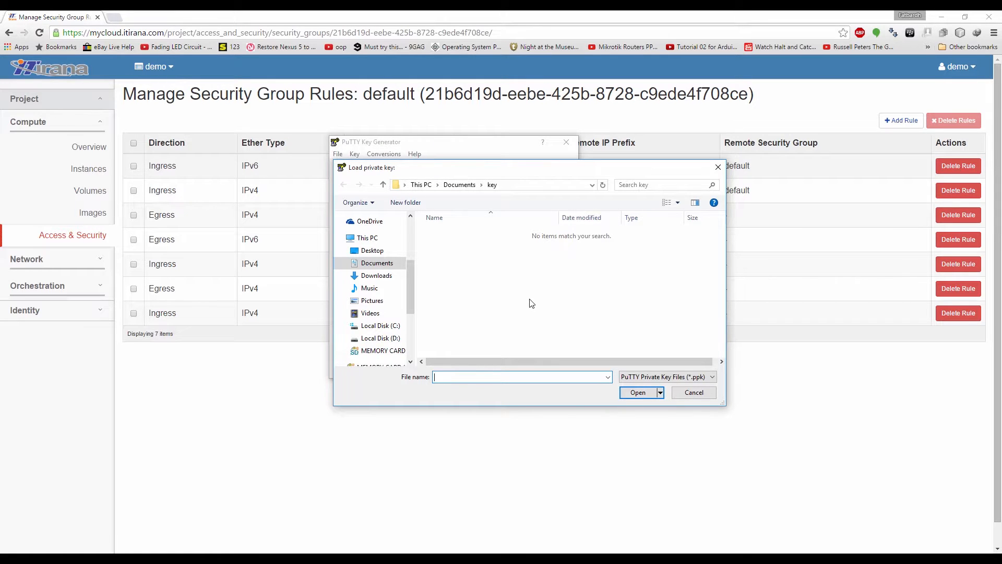
{"action": "left_click", "coordinate": [384, 264]}
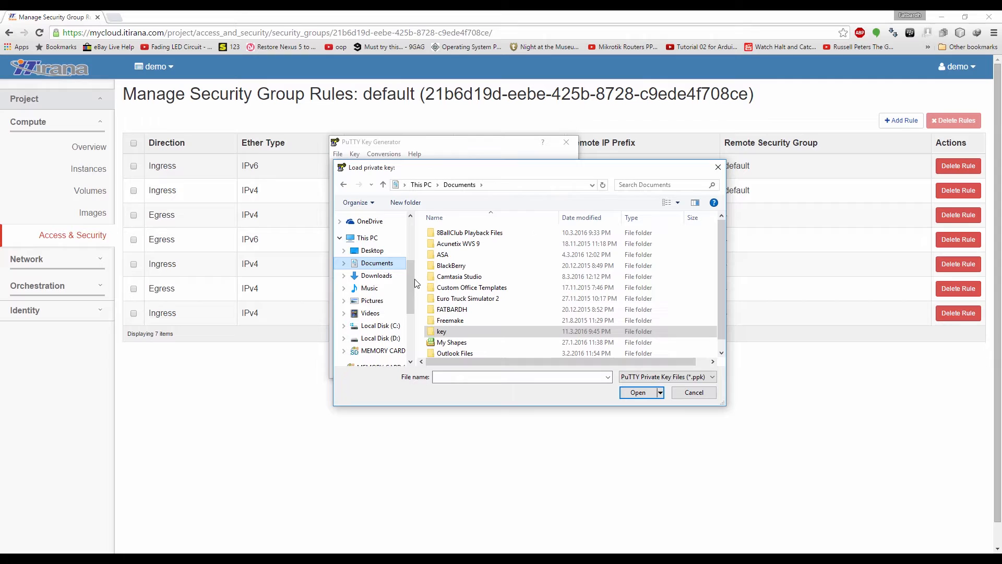
{"action": "double_click", "coordinate": [462, 331]}
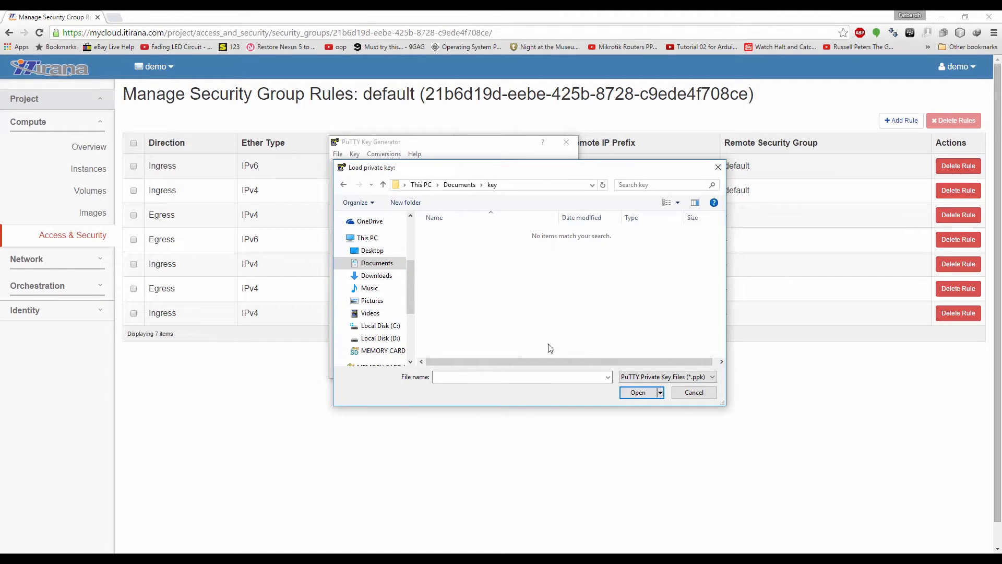
{"action": "left_click", "coordinate": [667, 378]}
{"action": "left_click", "coordinate": [648, 394]}
{"action": "left_click", "coordinate": [467, 233]}
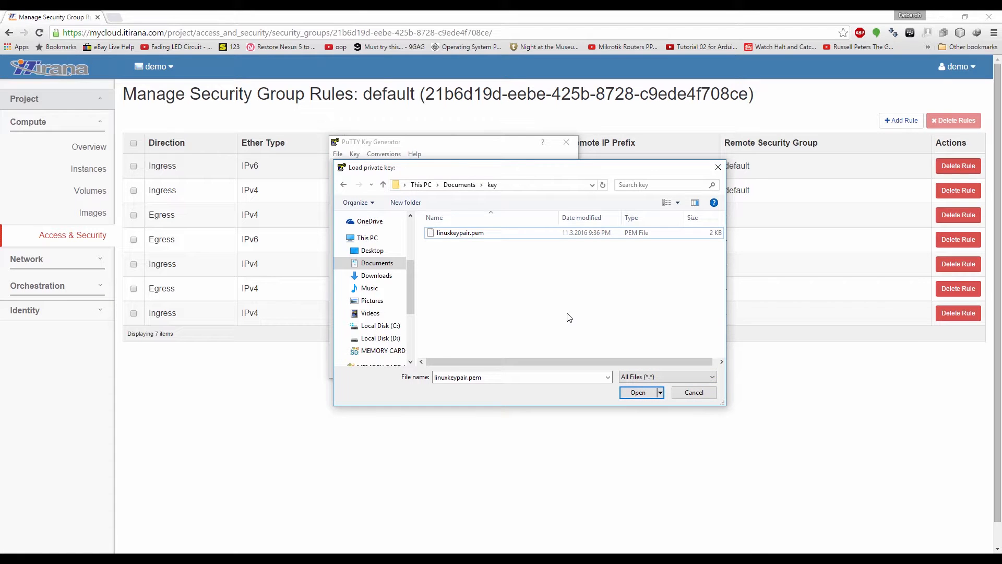
{"action": "left_click", "coordinate": [461, 236]}
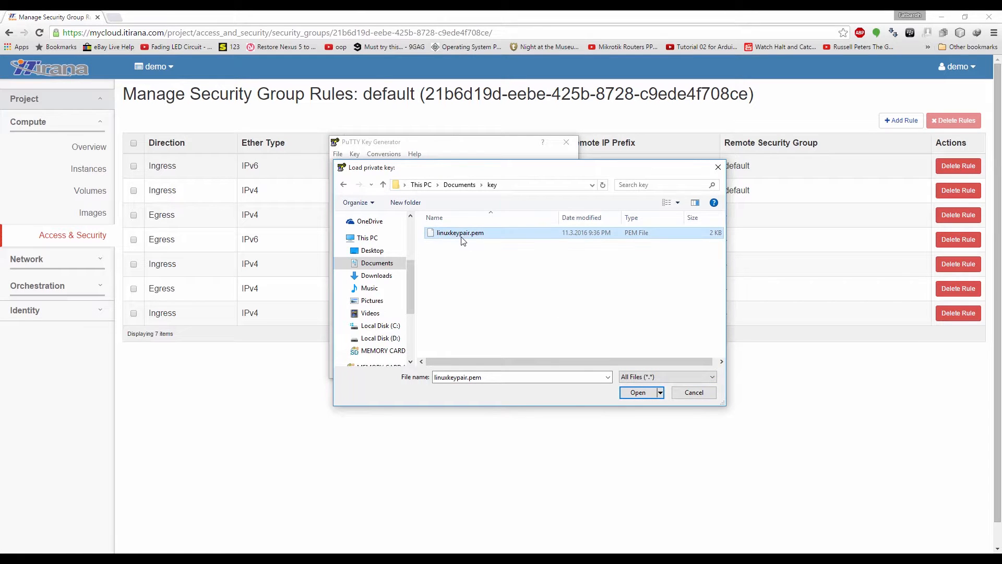
{"action": "left_click", "coordinate": [637, 393]}
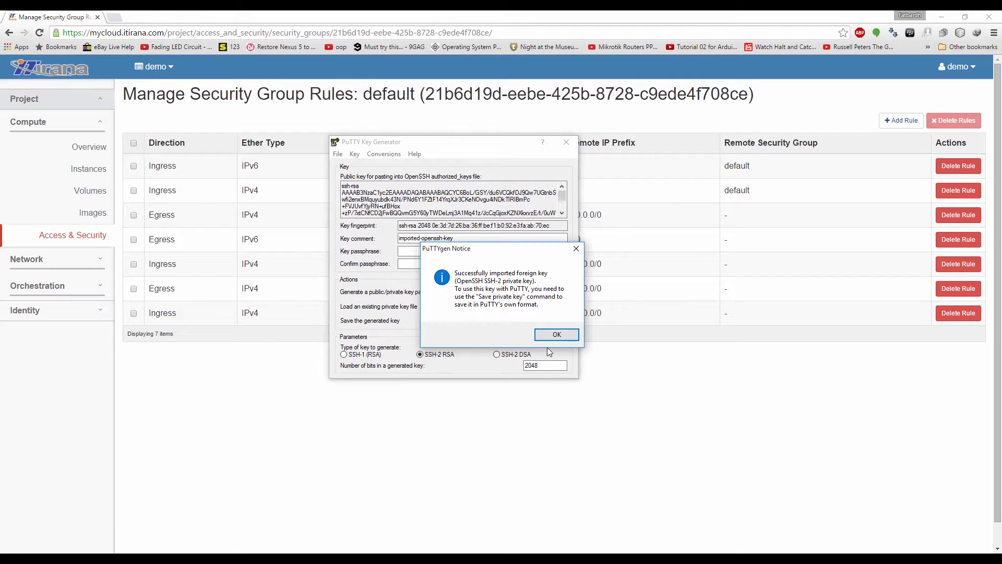
{"action": "left_click", "coordinate": [544, 334]}
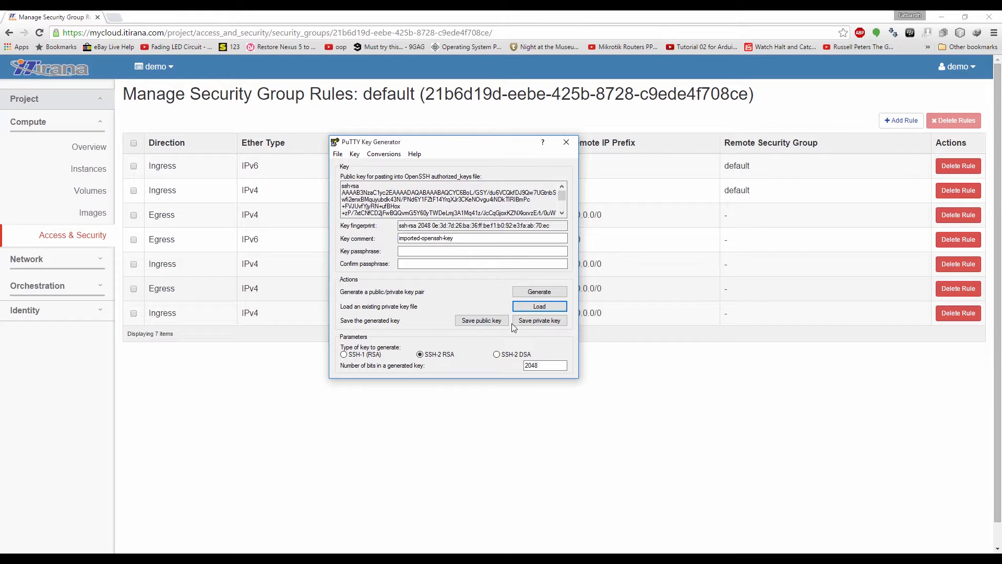
Save it without a passphrase as private key linuxkeypair, and close PuTTYgen
{"action": "left_click", "coordinate": [535, 321]}
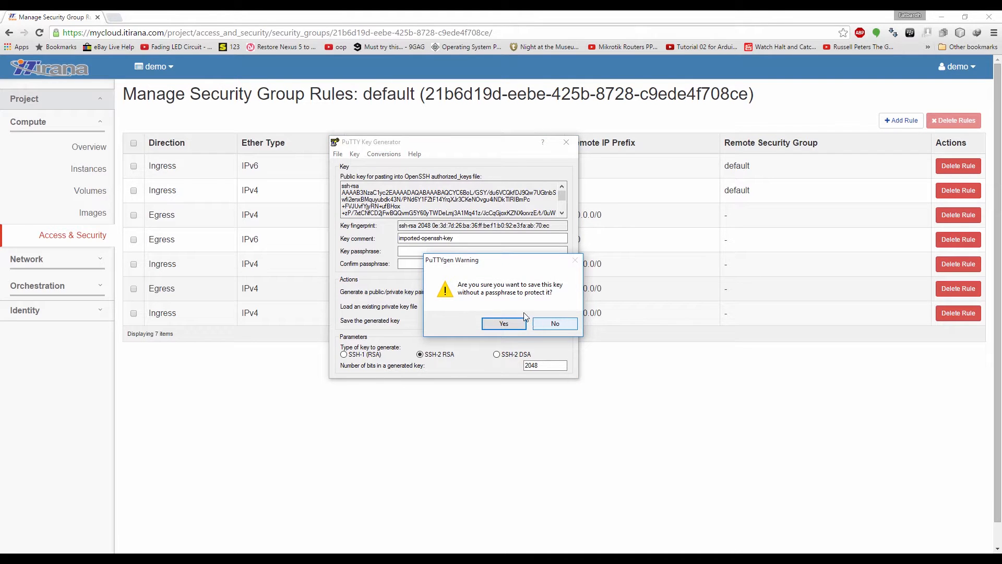
{"action": "left_click", "coordinate": [504, 324]}
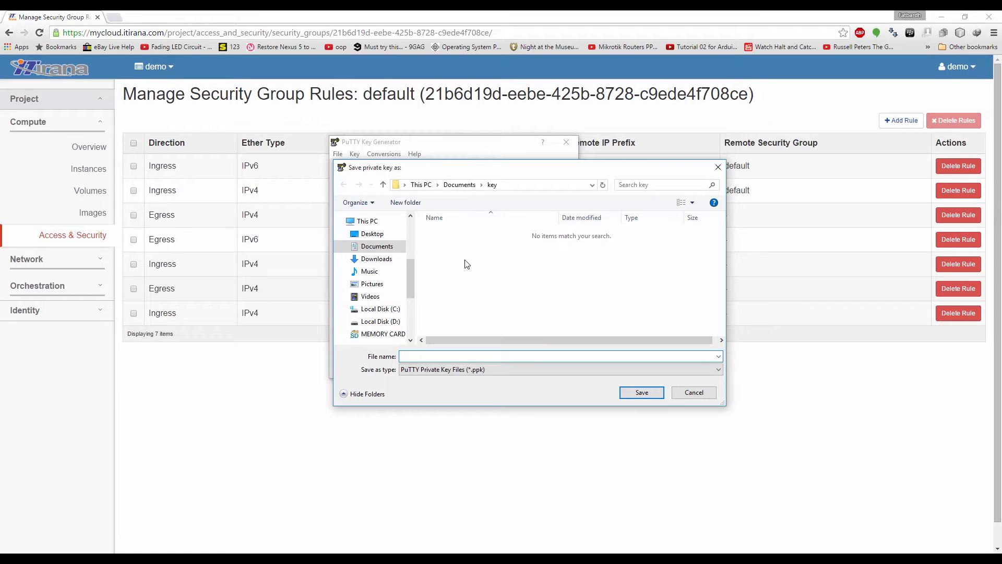
{"action": "type", "text": "li"}
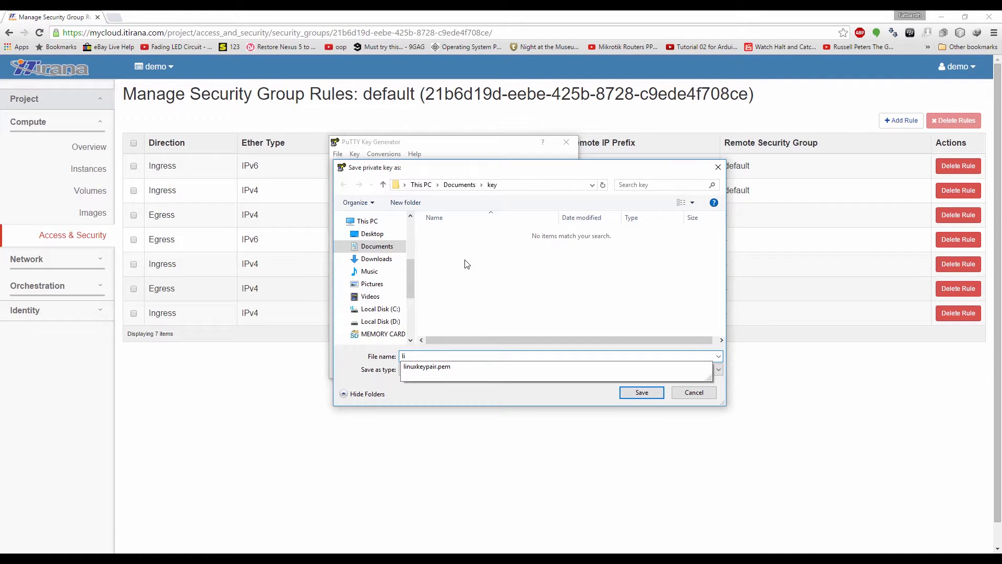
{"action": "type", "text": "nuxkey"}
{"action": "left_click", "coordinate": [635, 395]}
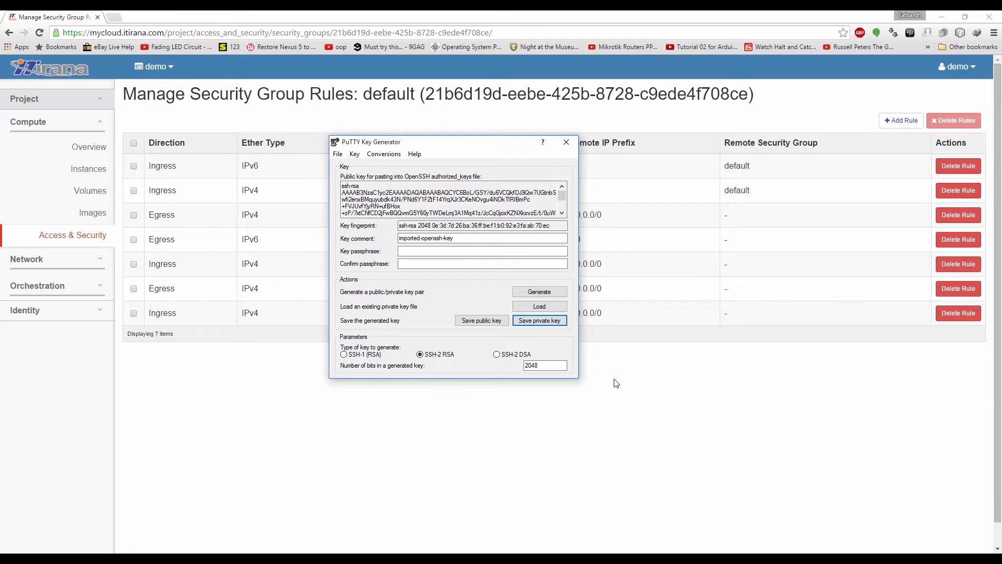
{"action": "left_click", "coordinate": [565, 141]}
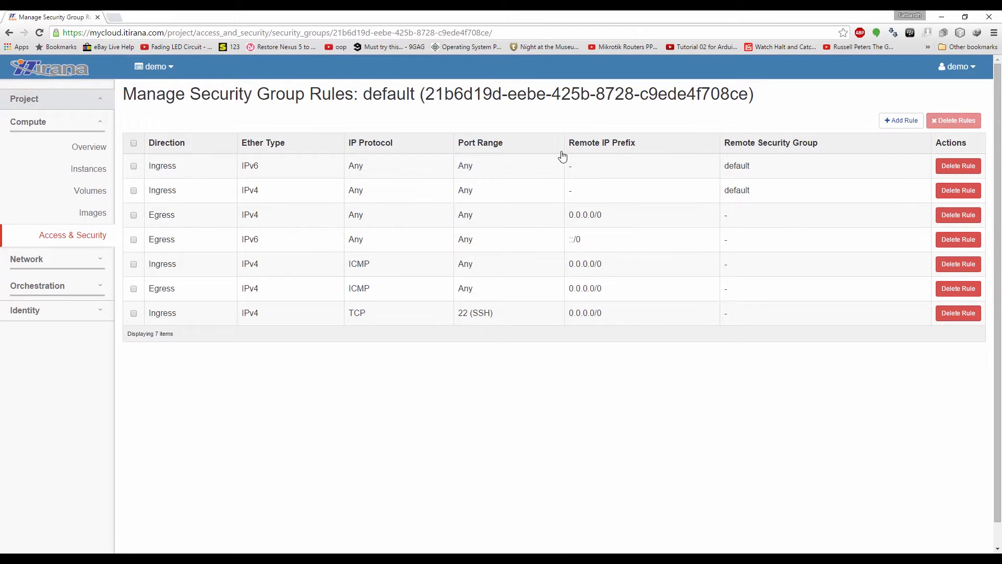
{"action": "left_click", "coordinate": [405, 559]}
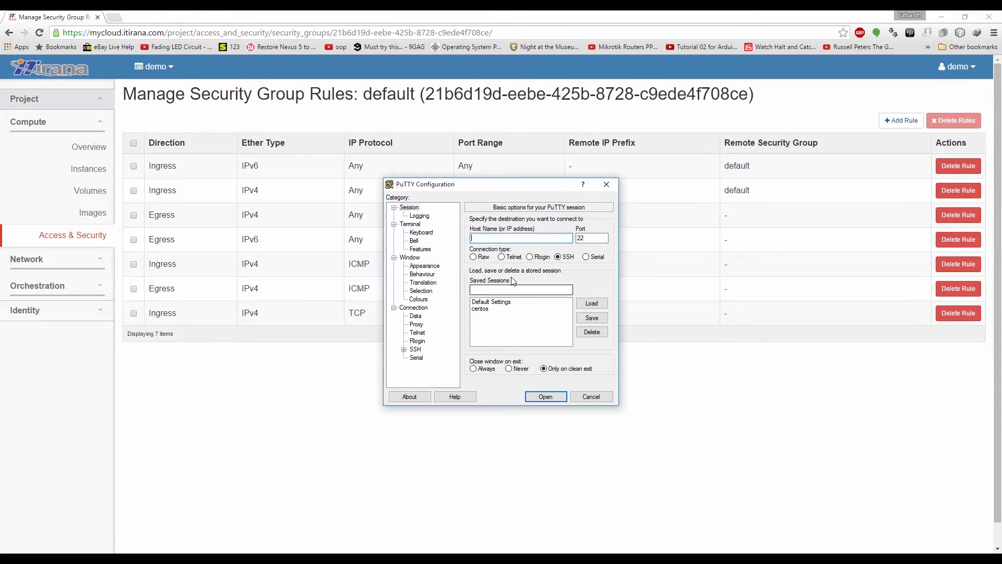
Set PuTTY's SSH Auth private key file to key\linuxkeypair.ppk in Documents
{"action": "left_click_drag", "start_coordinate": [505, 194], "coordinate": [548, 217]}
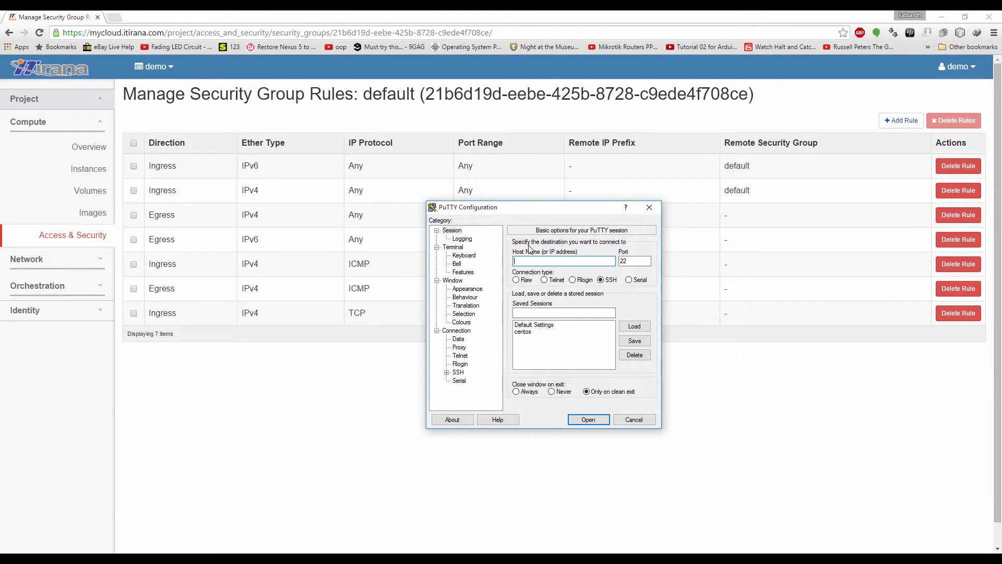
{"action": "left_click", "coordinate": [447, 372]}
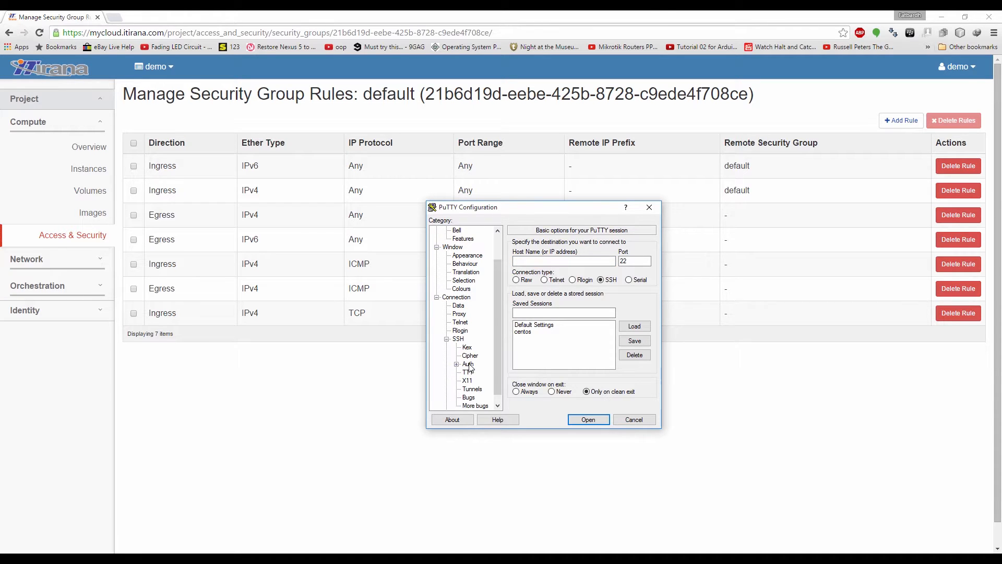
{"action": "left_click", "coordinate": [468, 364]}
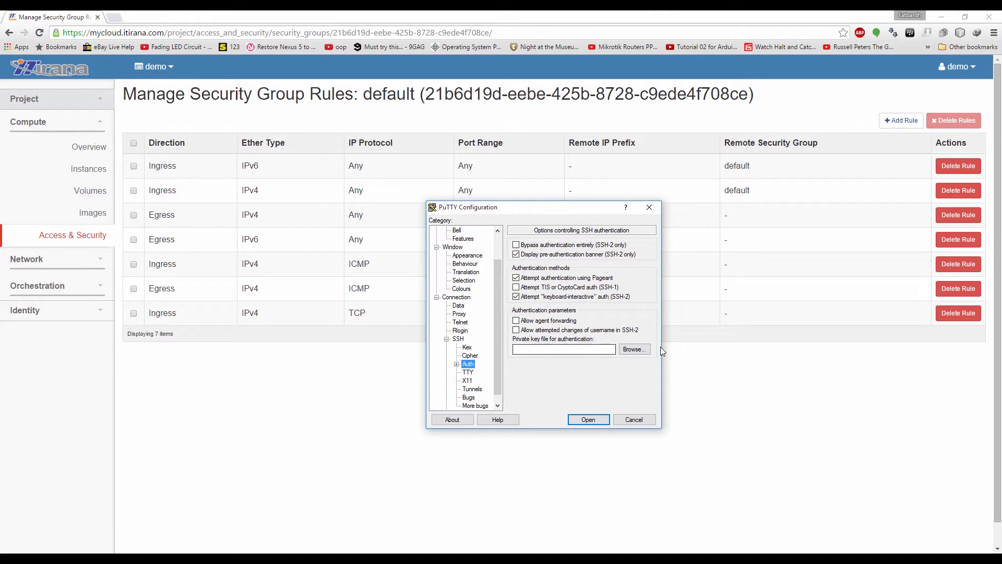
{"action": "left_click", "coordinate": [645, 350]}
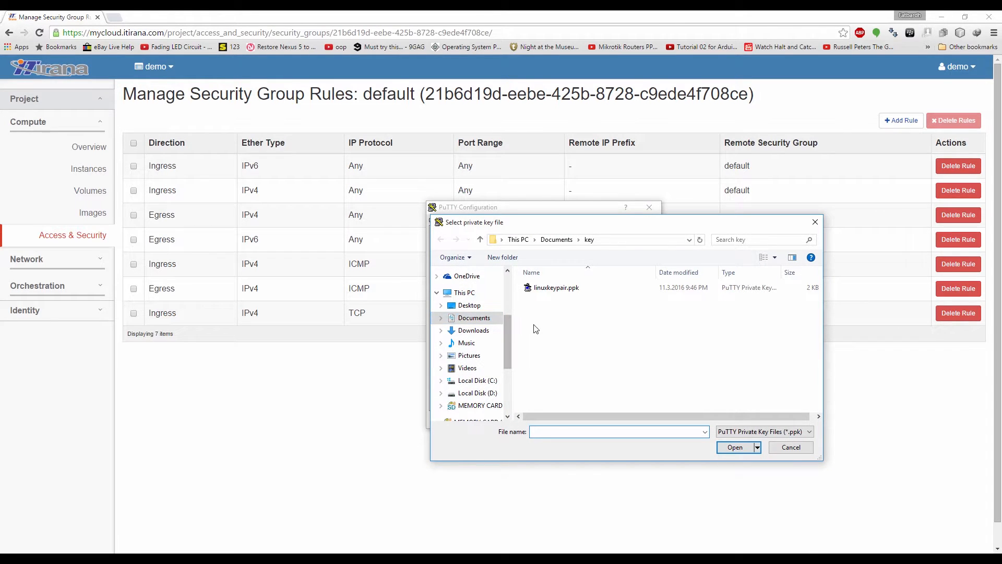
{"action": "left_click", "coordinate": [480, 319]}
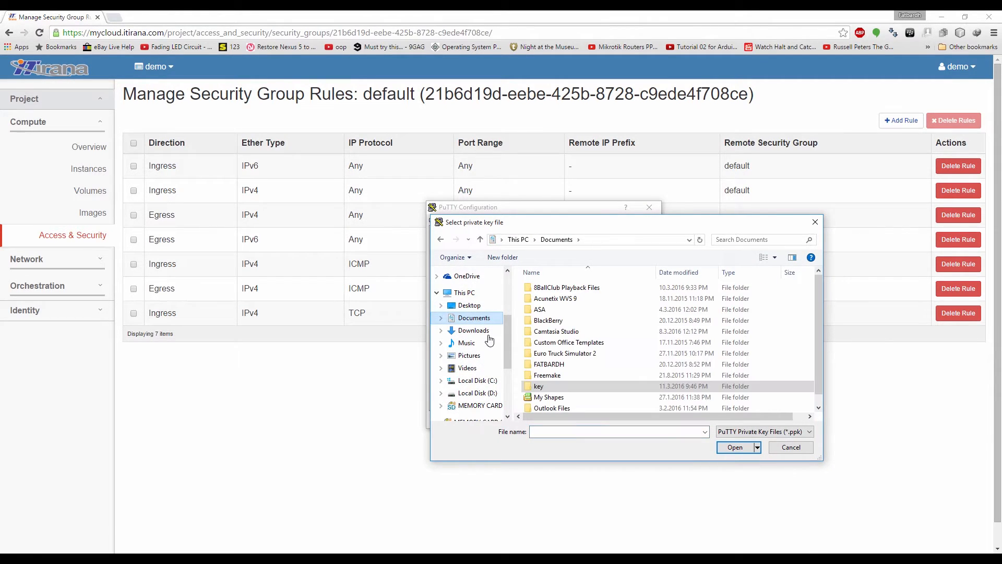
{"action": "double_click", "coordinate": [546, 384]}
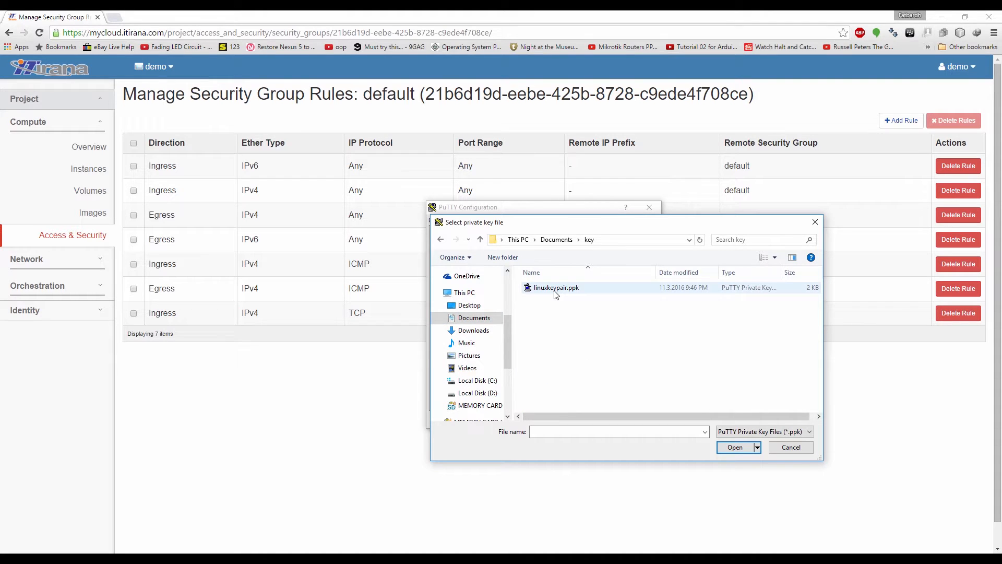
{"action": "left_click", "coordinate": [555, 292]}
{"action": "left_click", "coordinate": [736, 447]}
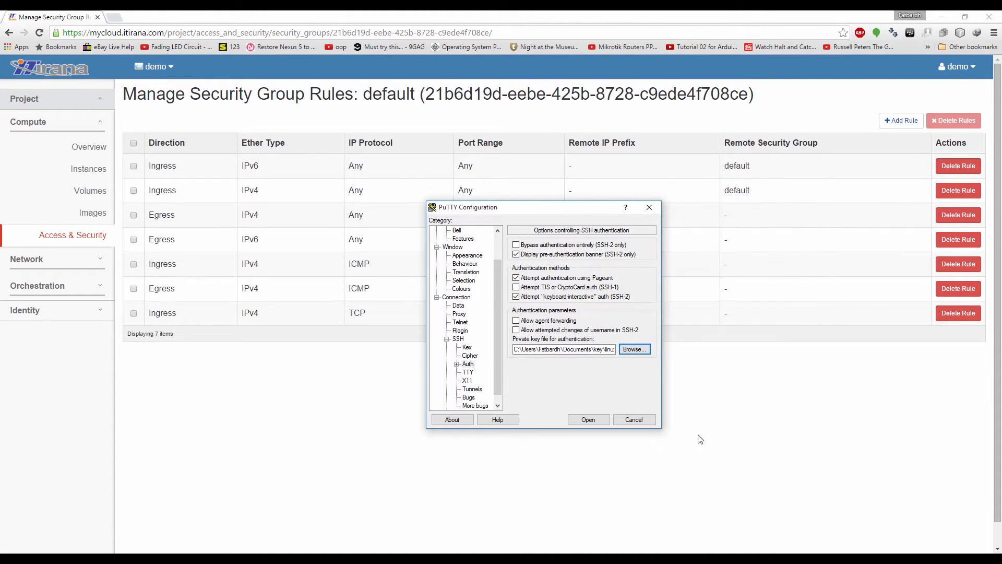
{"action": "scroll", "coordinate": [500, 345], "scroll_direction": "up", "scroll_amount": 2}
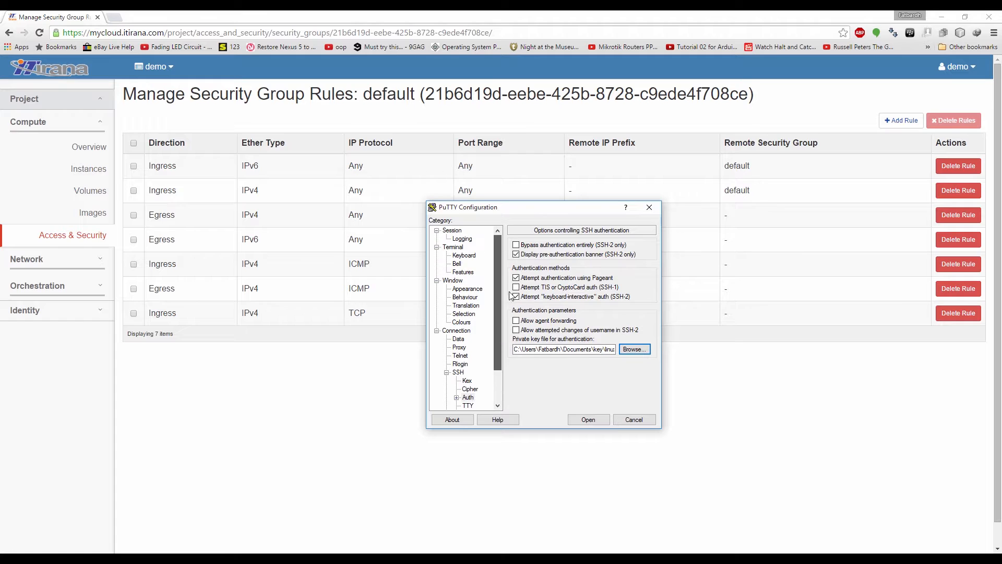
{"action": "left_click", "coordinate": [452, 230]}
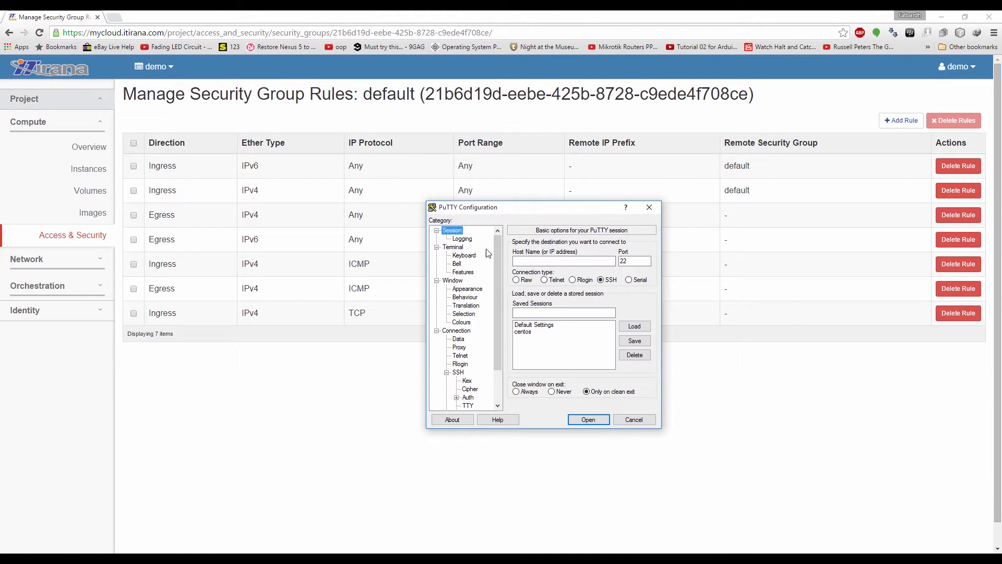
{"action": "left_click", "coordinate": [538, 262]}
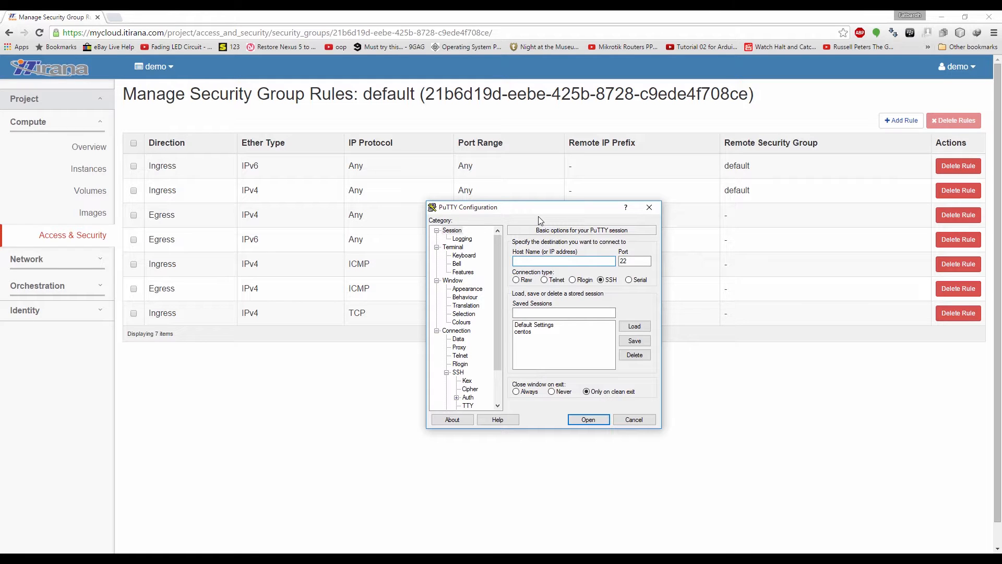
{"action": "type", "text": "ubn"}
{"action": "key", "text": "BackSpace"}
{"action": "key", "text": "BackSpace"}
{"action": "type", "text": "ubuntu@109.104.134.71"}
{"action": "left_click", "coordinate": [595, 424]}
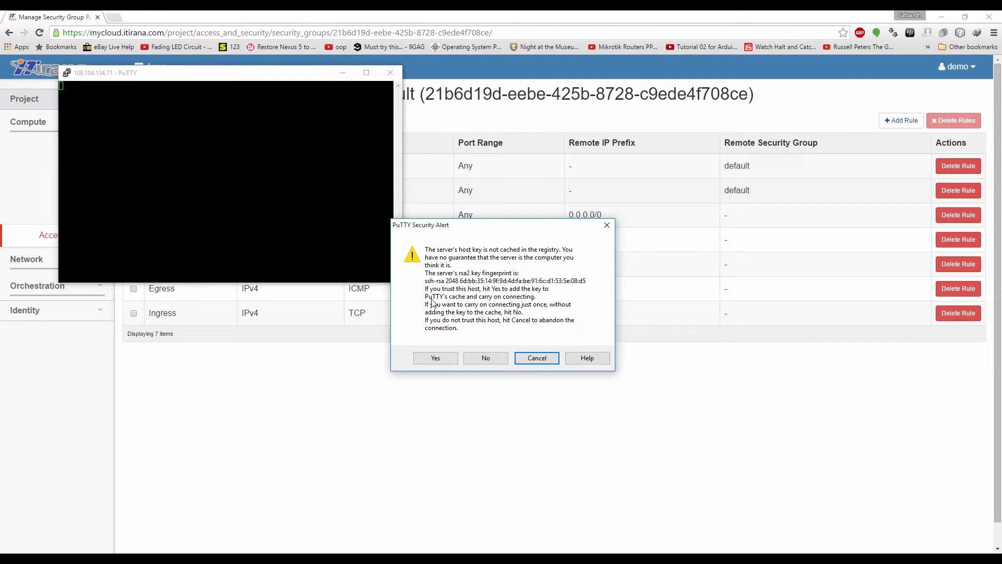
Accept the server's host key to reach the Ubuntu shell, centre the terminal, then minimise it
{"action": "left_click", "coordinate": [431, 359]}
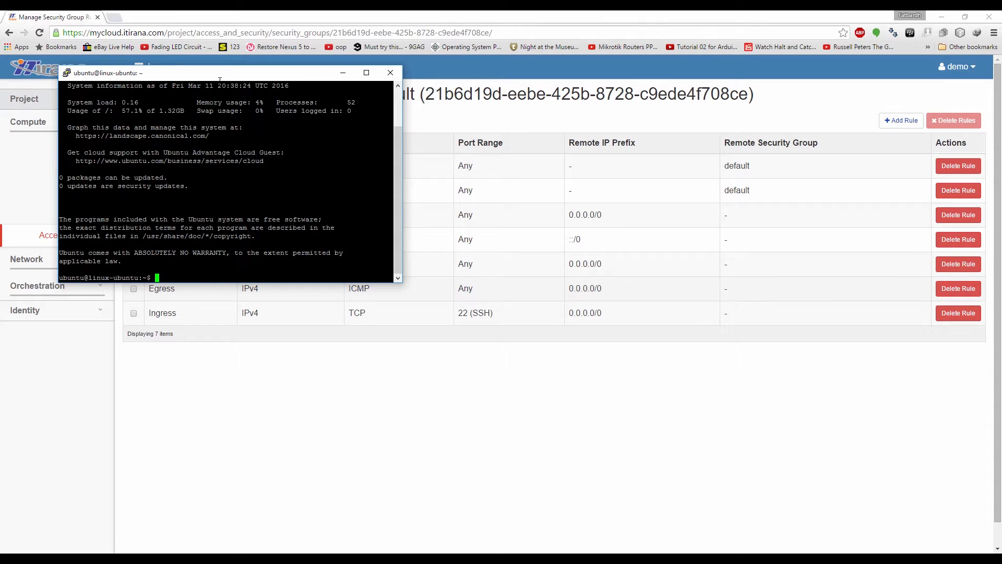
{"action": "left_click_drag", "start_coordinate": [220, 79], "coordinate": [466, 257]}
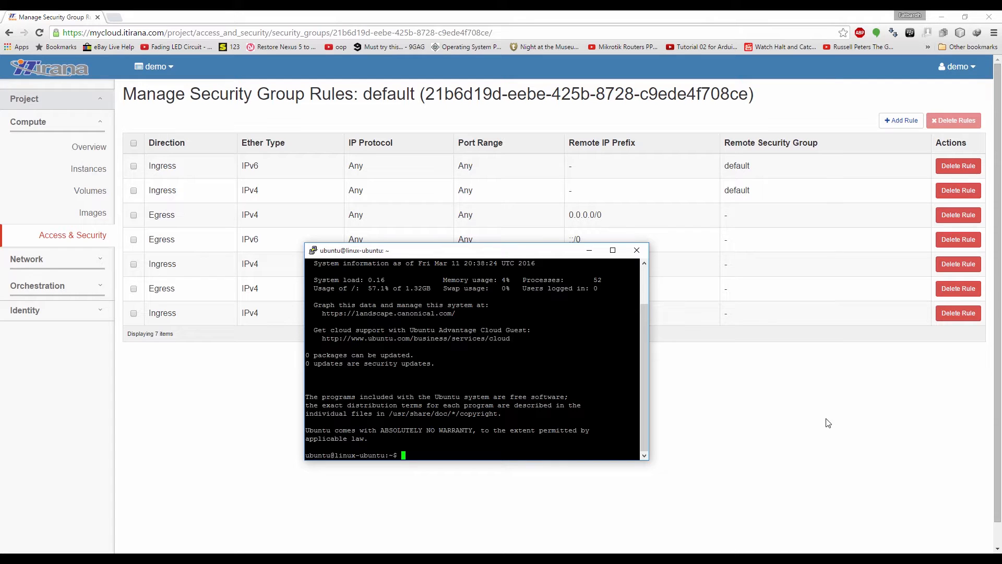
{"action": "left_click", "coordinate": [590, 251]}
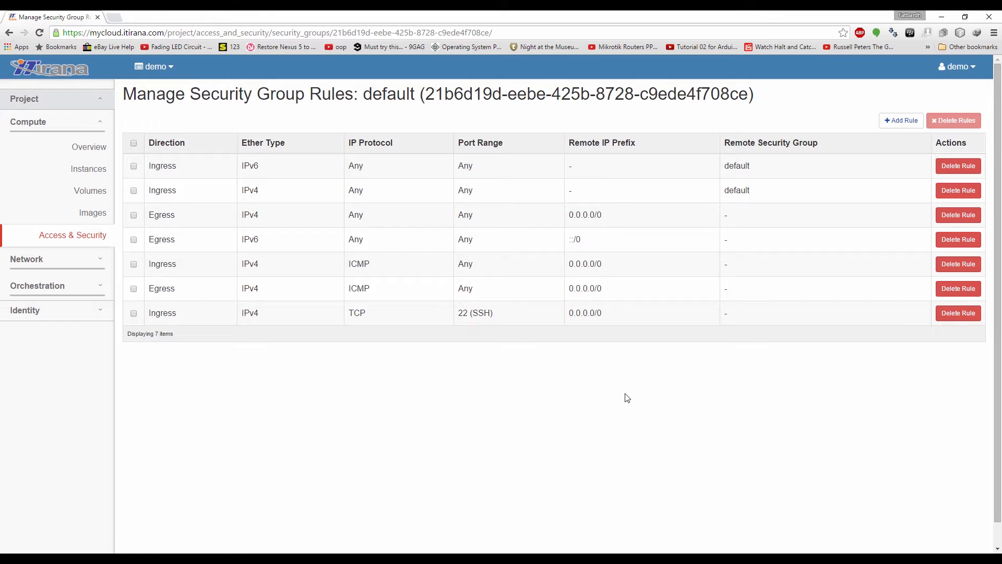
Start launching a new instance named 'Windows Server 2012 R2' from the Instances page
{"action": "left_click", "coordinate": [76, 169]}
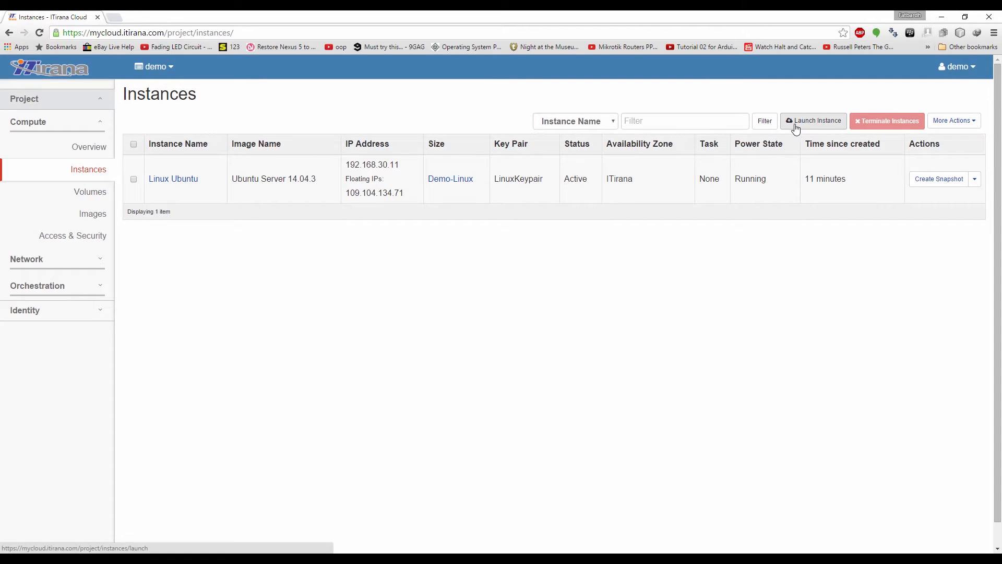
{"action": "left_click", "coordinate": [799, 123]}
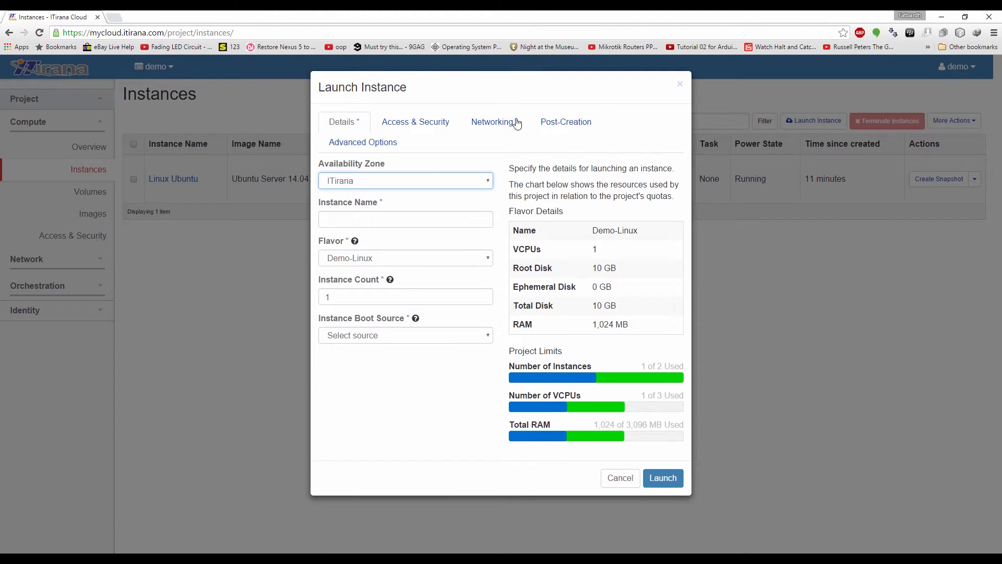
{"action": "left_click", "coordinate": [333, 217]}
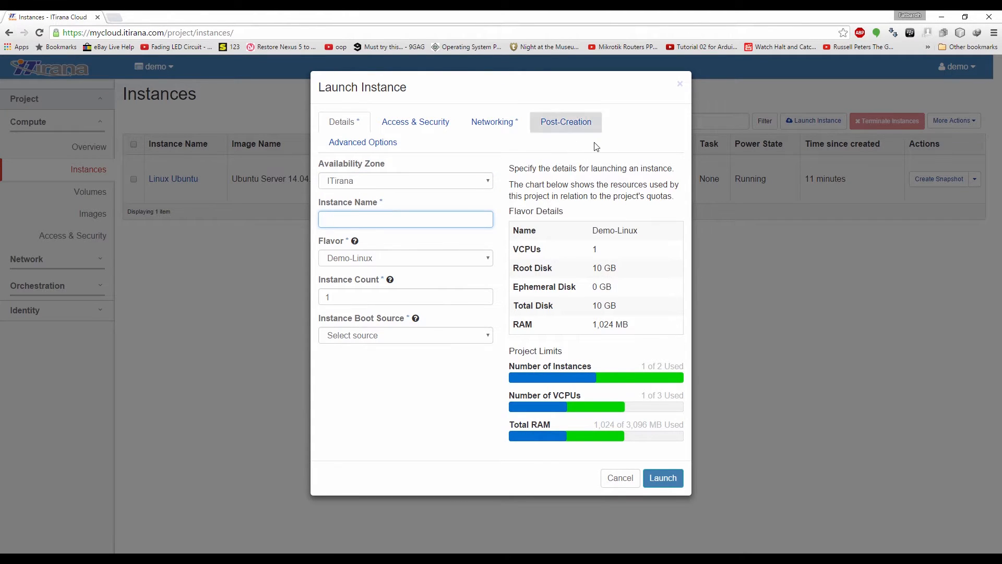
{"action": "type", "text": "W"}
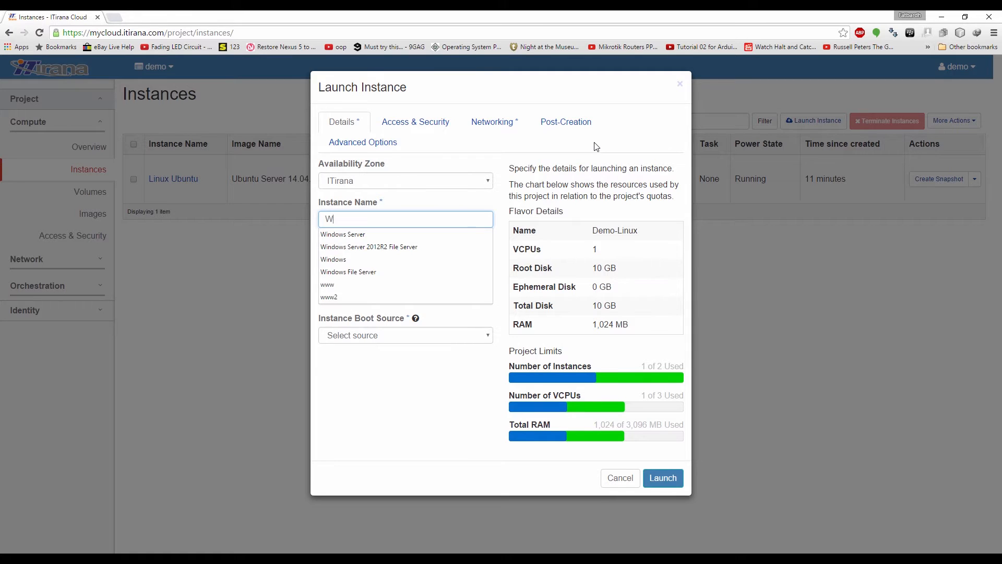
{"action": "type", "text": "indows Server"}
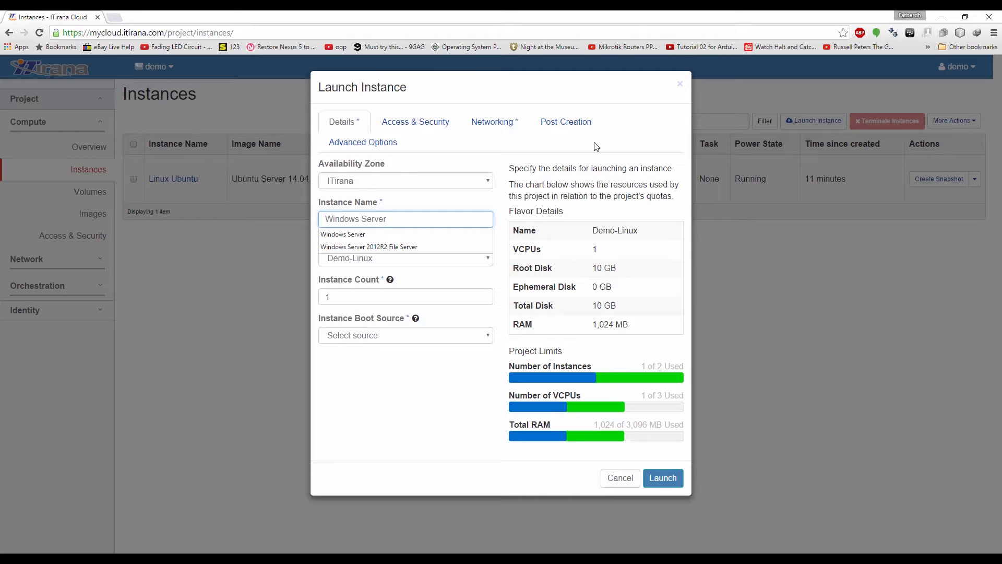
{"action": "type", "text": " 0"}
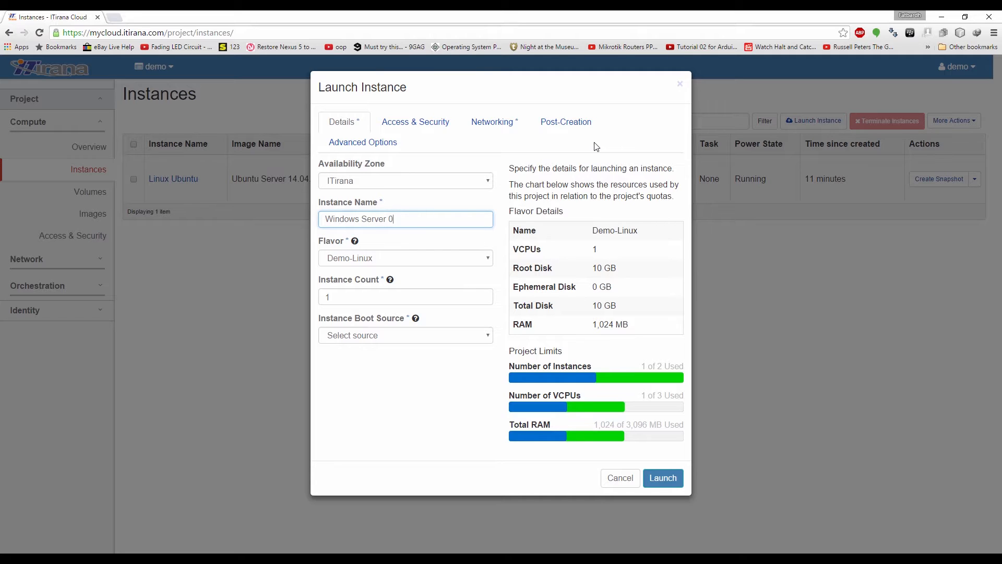
{"action": "key", "text": "BackSpace"}
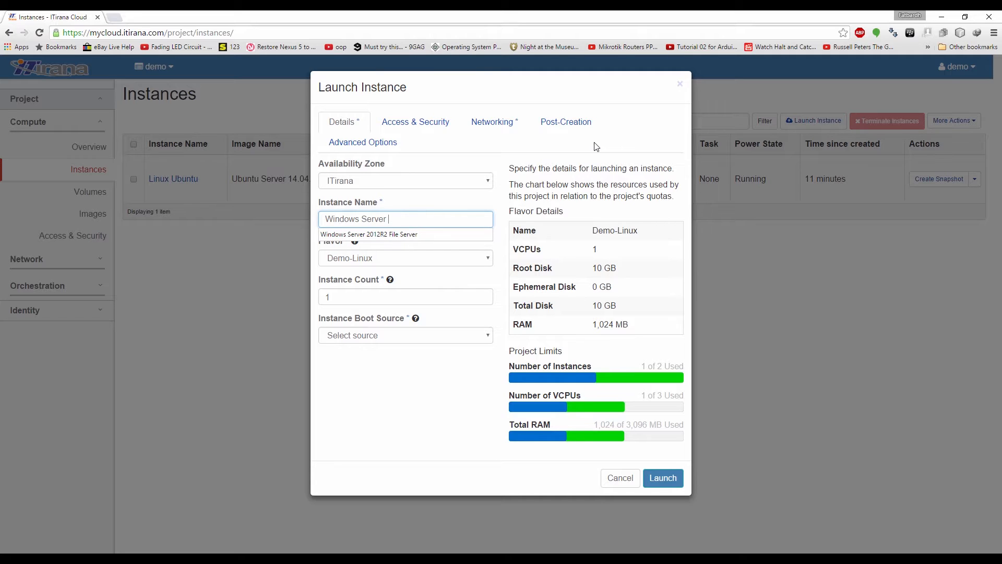
{"action": "type", "text": "2012 R2"}
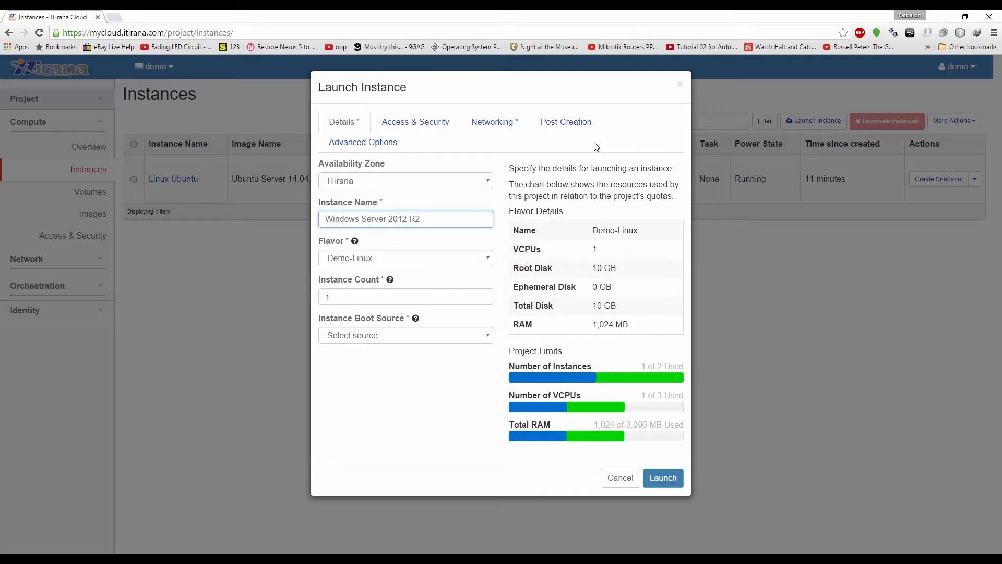
Choose the Demo-Windows flavor and boot from the Windows Server 2012R2 image
{"action": "left_click", "coordinate": [385, 256]}
{"action": "left_click", "coordinate": [383, 282]}
{"action": "left_click", "coordinate": [379, 255]}
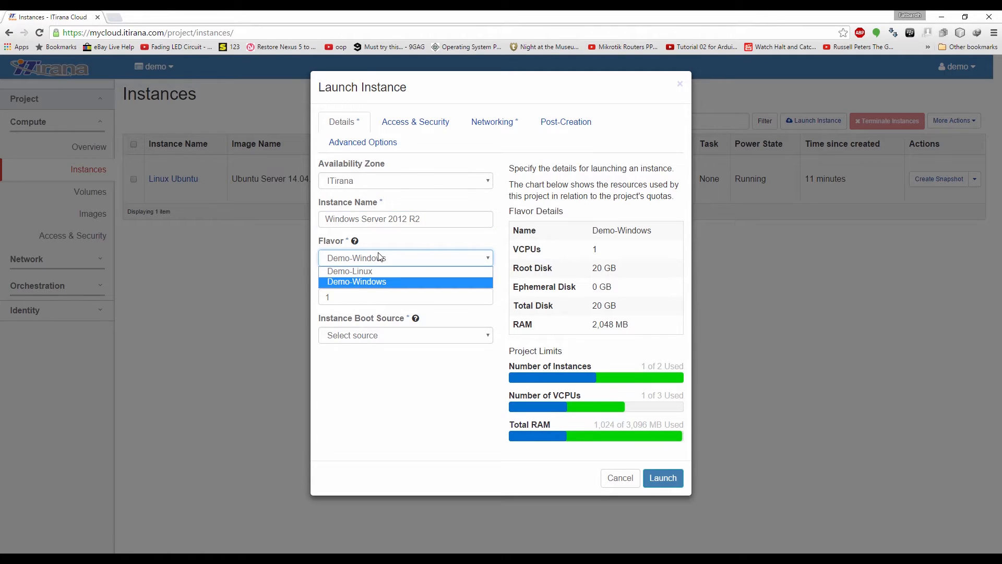
{"action": "left_click", "coordinate": [373, 283]}
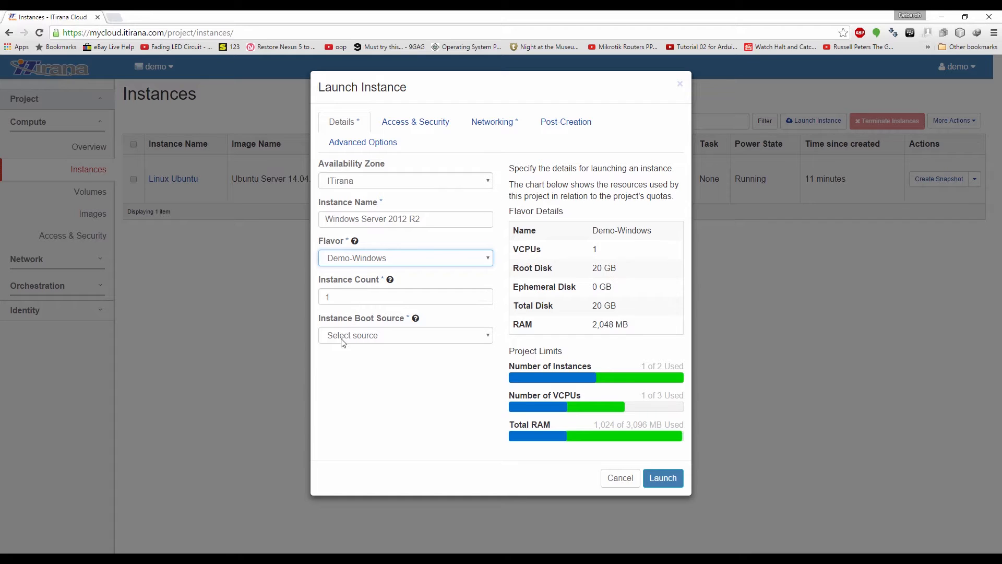
{"action": "left_click", "coordinate": [379, 335]}
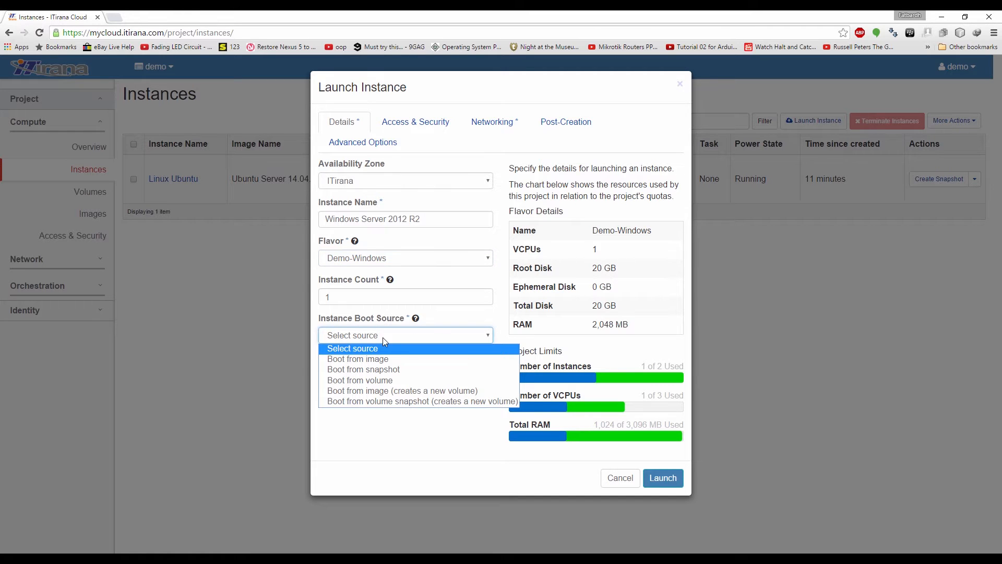
{"action": "left_click", "coordinate": [368, 359]}
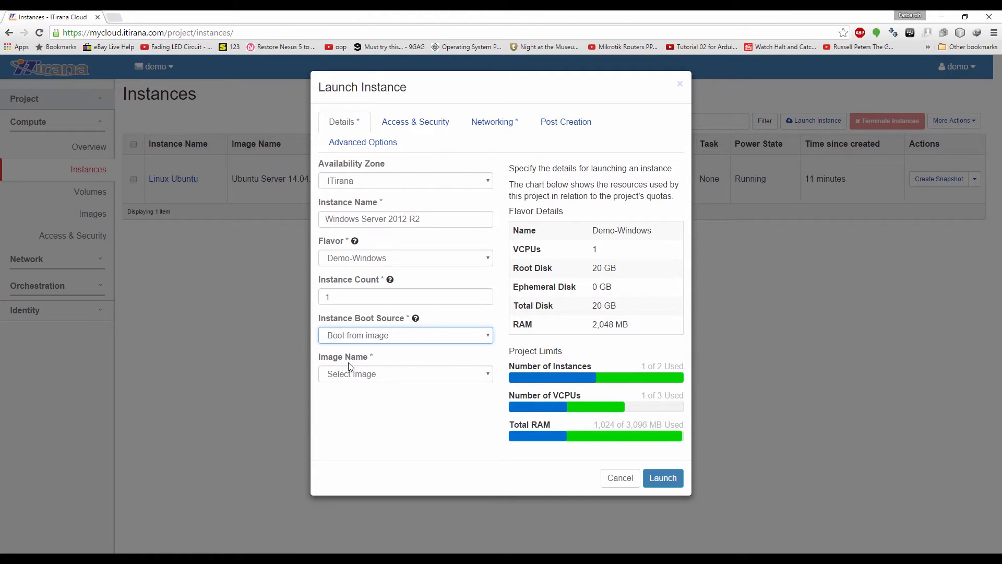
{"action": "left_click", "coordinate": [384, 376]}
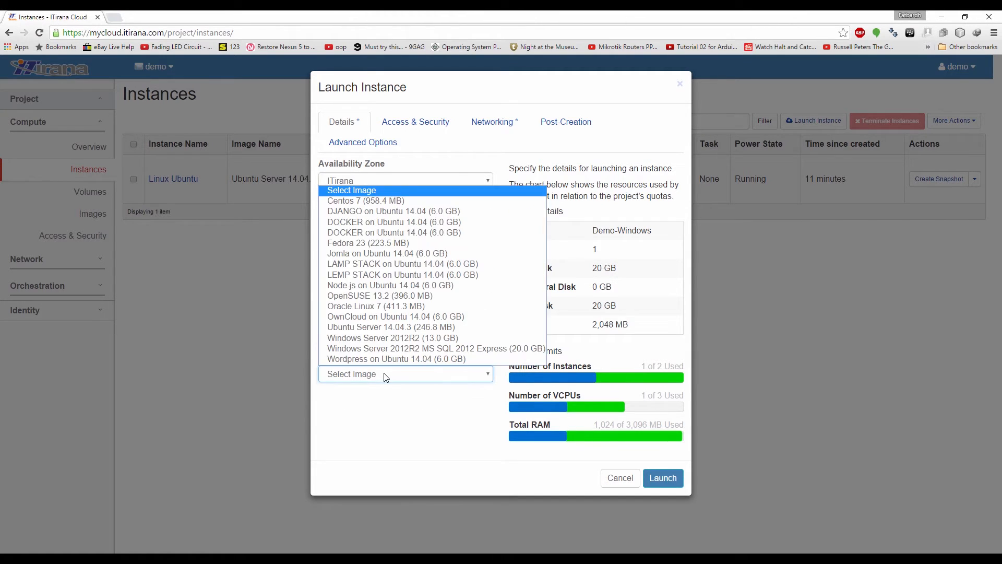
{"action": "left_click", "coordinate": [402, 337]}
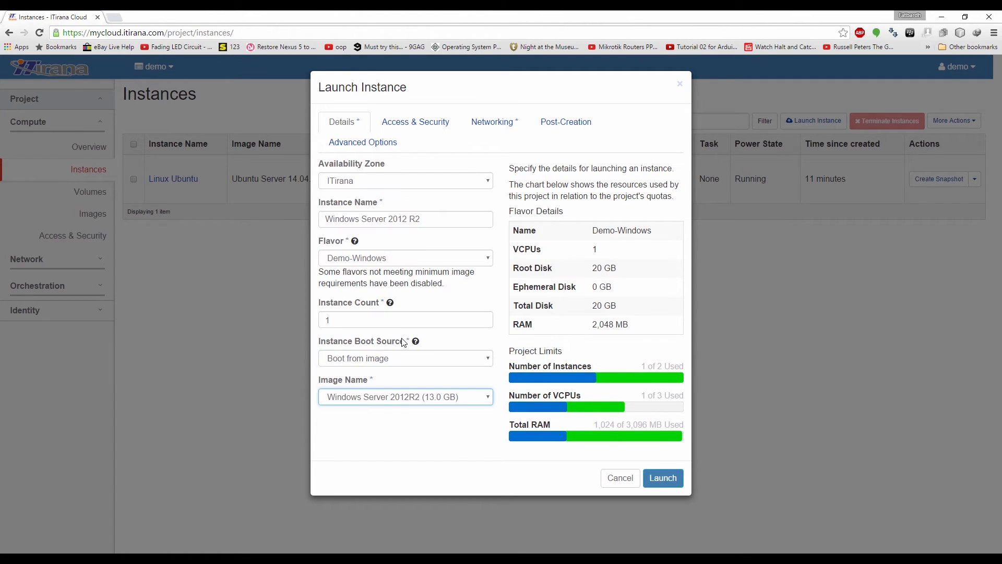
Place the instance in the default security group, confirm network my-network, and launch it
{"action": "left_click", "coordinate": [410, 127]}
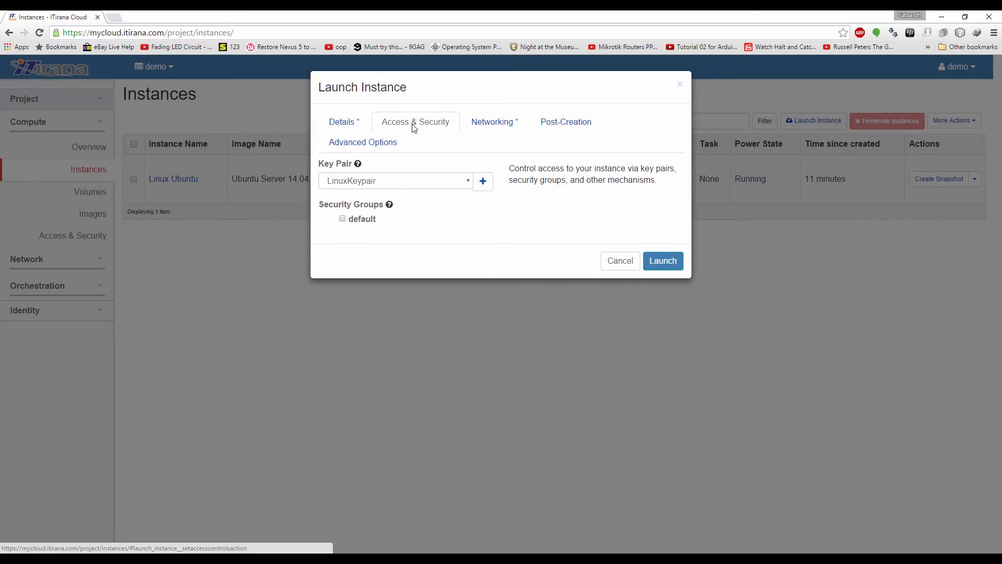
{"action": "left_click", "coordinate": [342, 220]}
{"action": "left_click", "coordinate": [500, 125]}
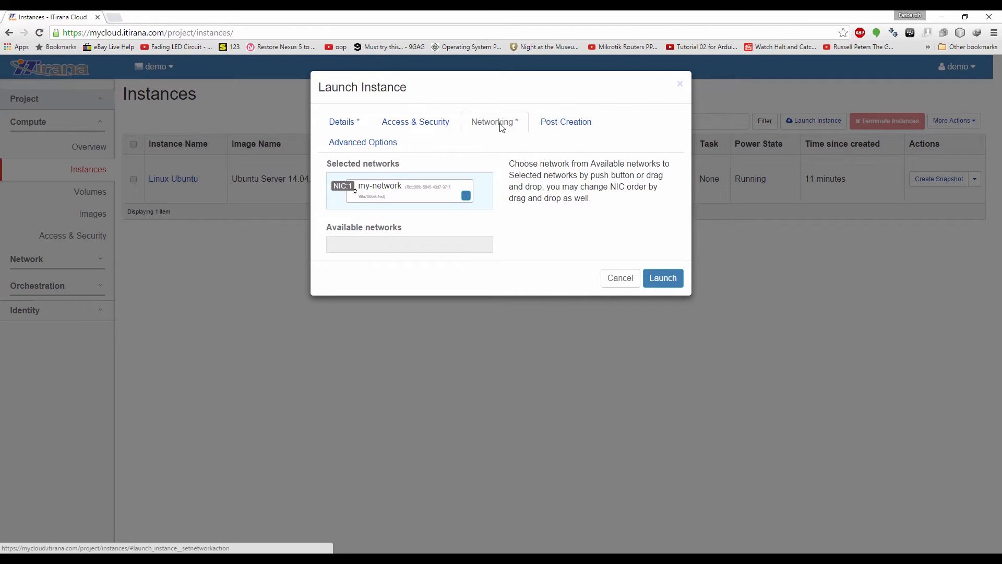
{"action": "left_click", "coordinate": [646, 278]}
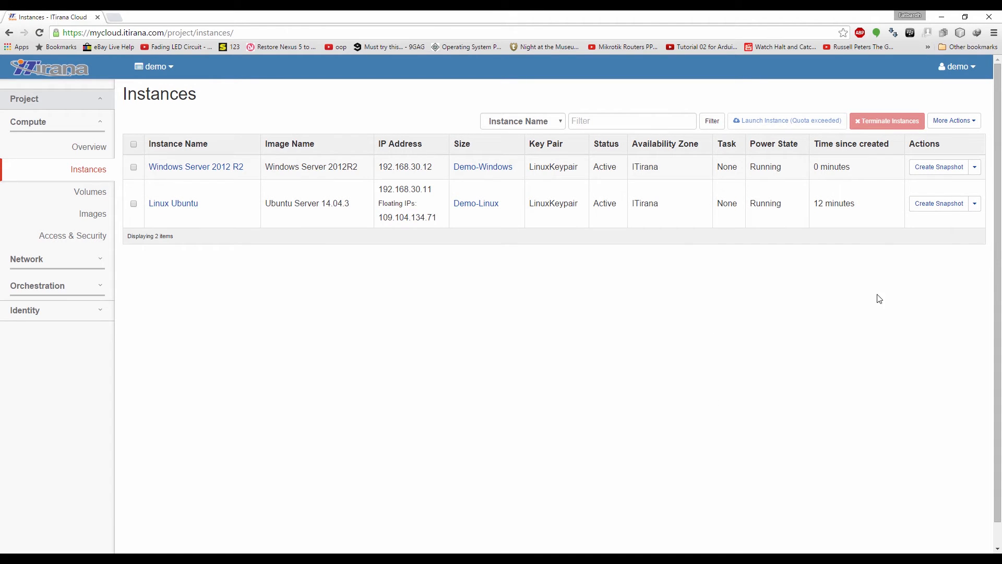
Allocate floating IP 109.104.134.72, associate it with the Windows Server instance, and reload the list
{"action": "left_click", "coordinate": [975, 166]}
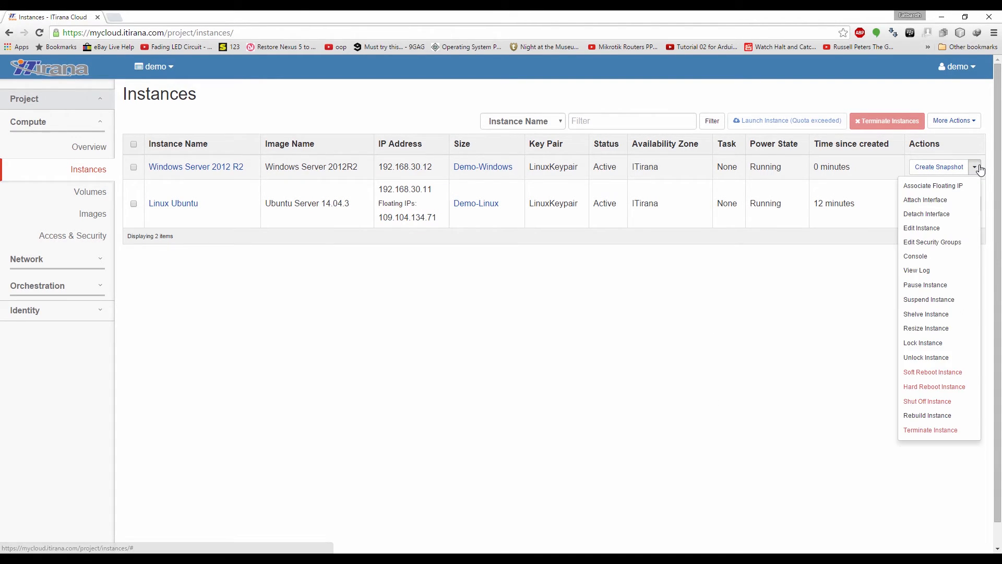
{"action": "left_click", "coordinate": [917, 187]}
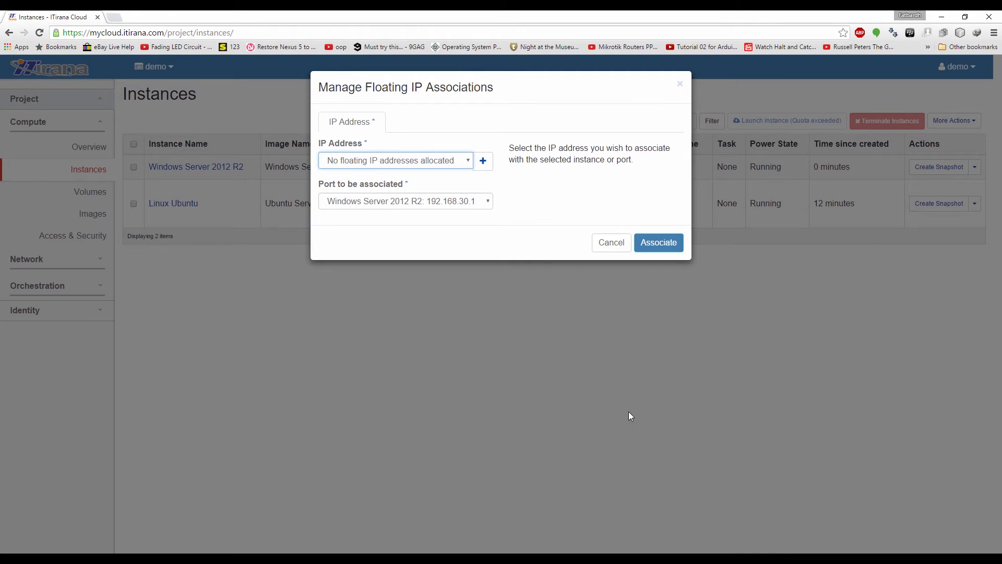
{"action": "left_click", "coordinate": [483, 162]}
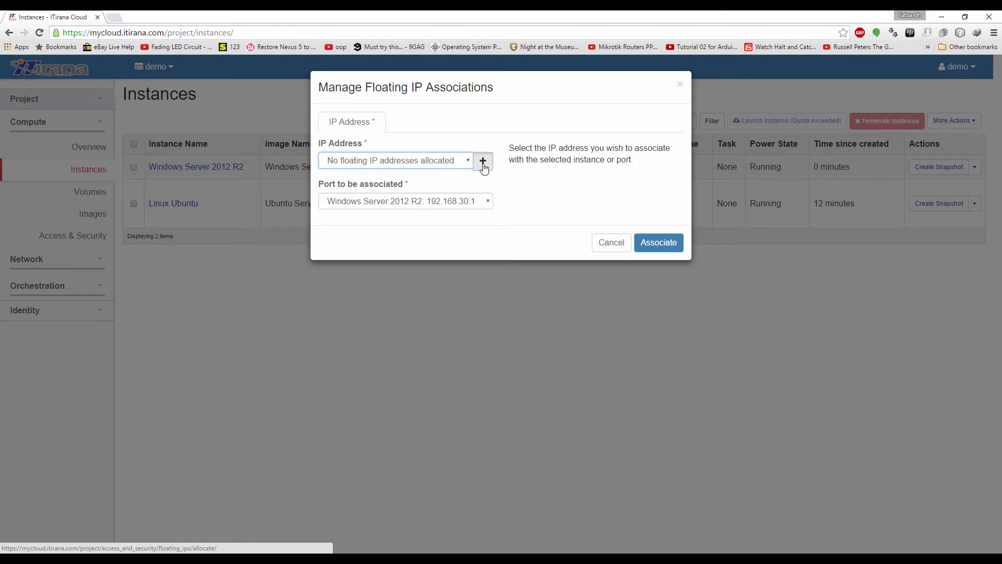
{"action": "left_click", "coordinate": [664, 247]}
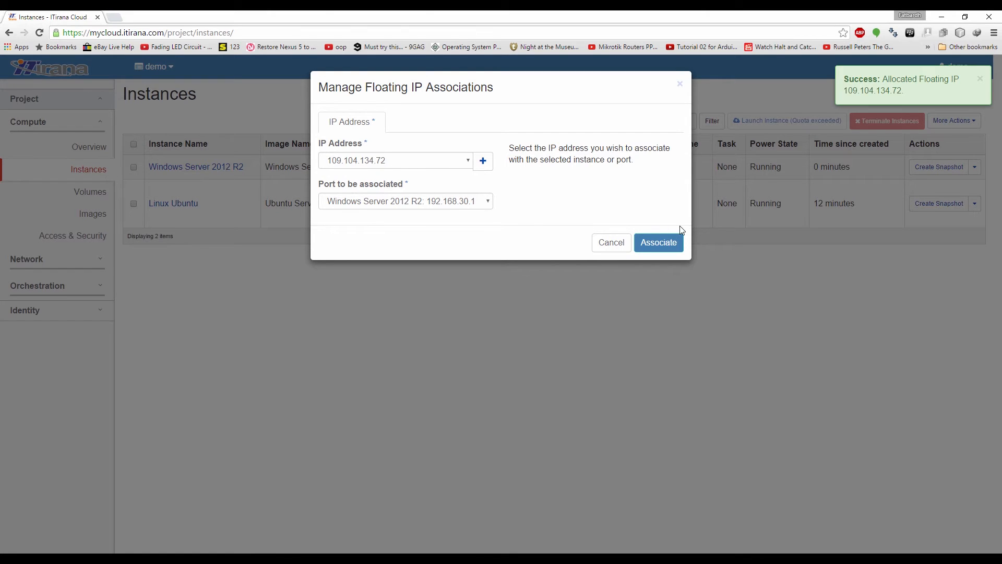
{"action": "left_click", "coordinate": [670, 242]}
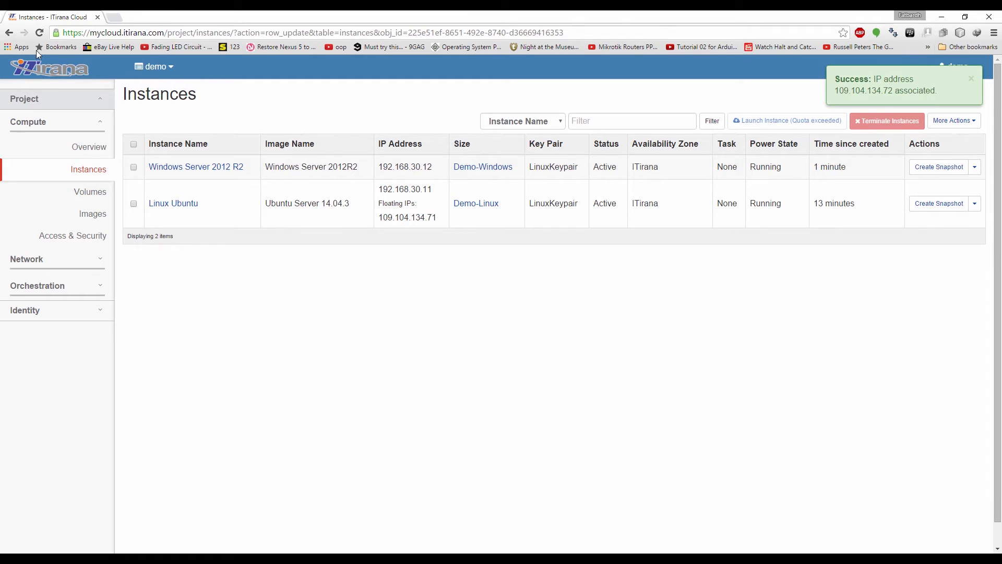
{"action": "left_click", "coordinate": [39, 32]}
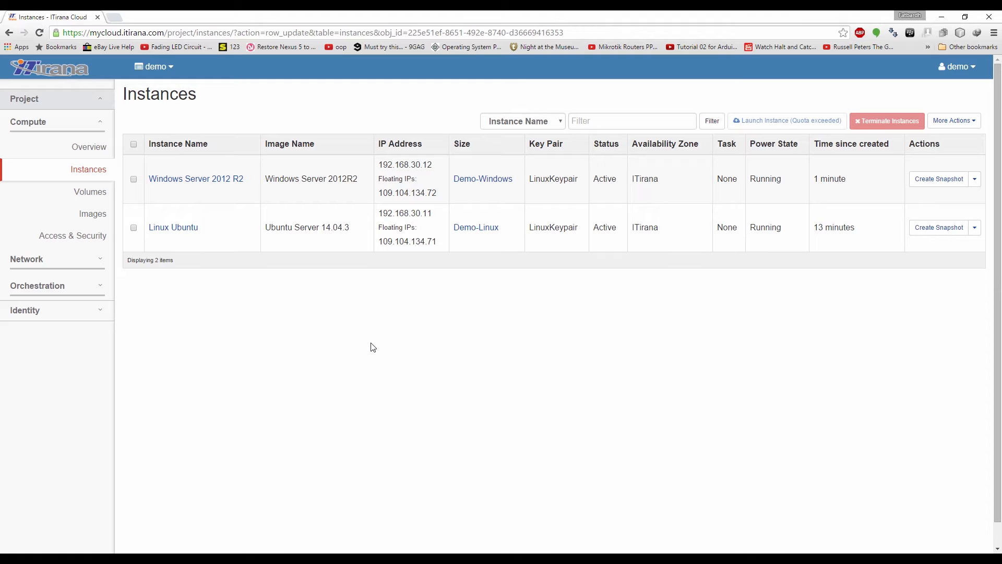
Add the RDP rule template (TCP 3389 from 0.0.0.0/0) to the default group, then return to Instances
{"action": "left_click", "coordinate": [79, 245]}
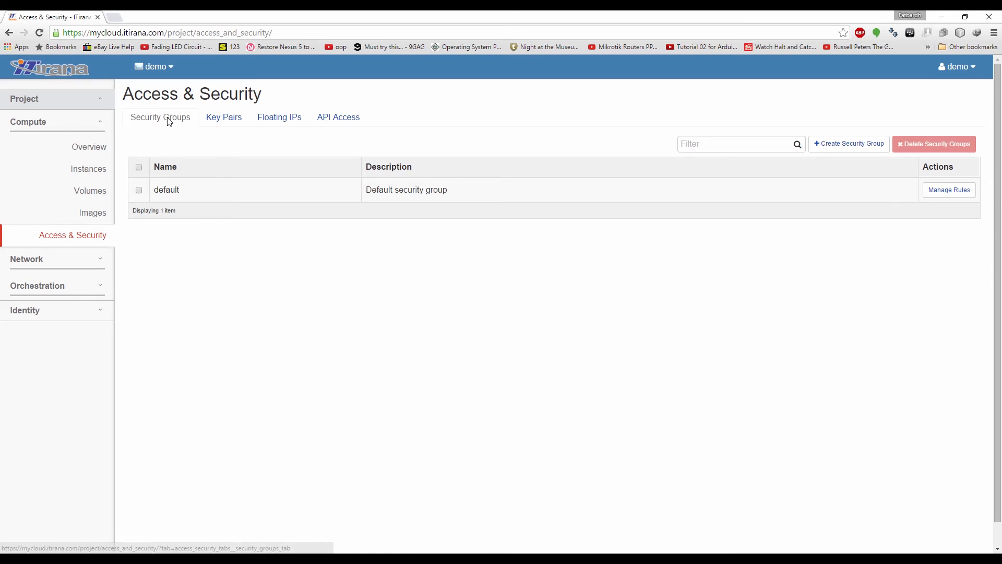
{"action": "left_click", "coordinate": [947, 190]}
{"action": "left_click", "coordinate": [891, 122]}
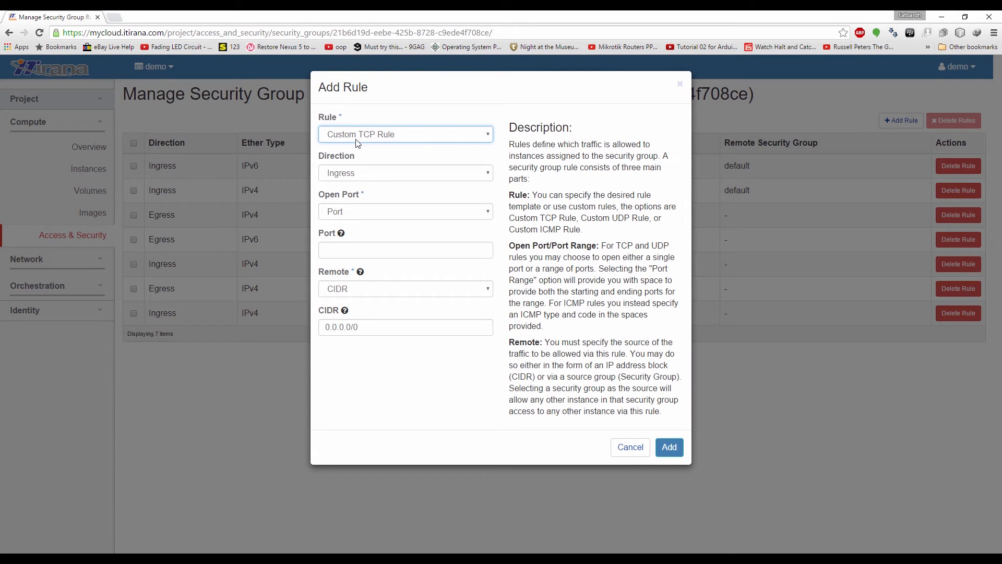
{"action": "left_click", "coordinate": [355, 136]}
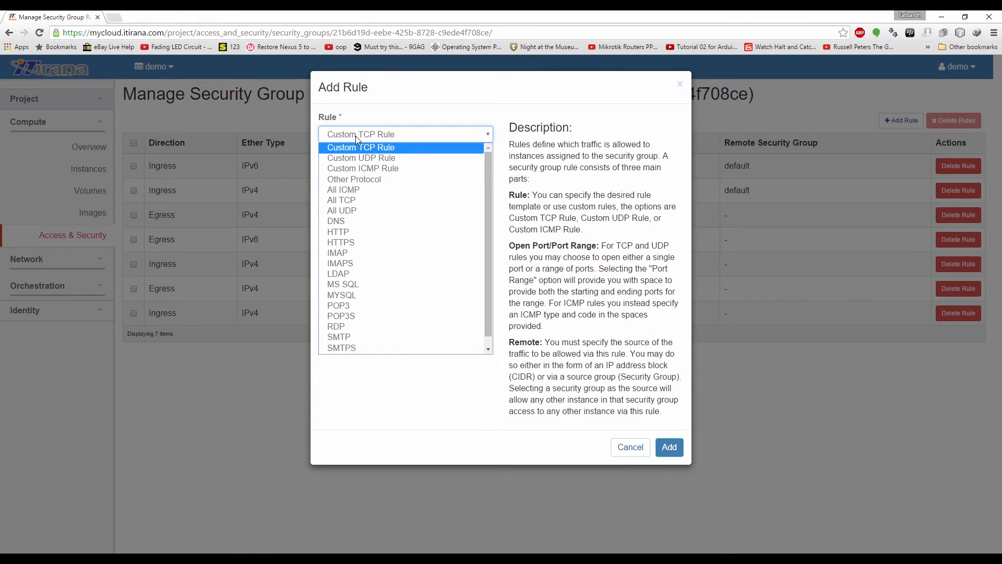
{"action": "left_click", "coordinate": [334, 326]}
{"action": "left_click", "coordinate": [669, 446]}
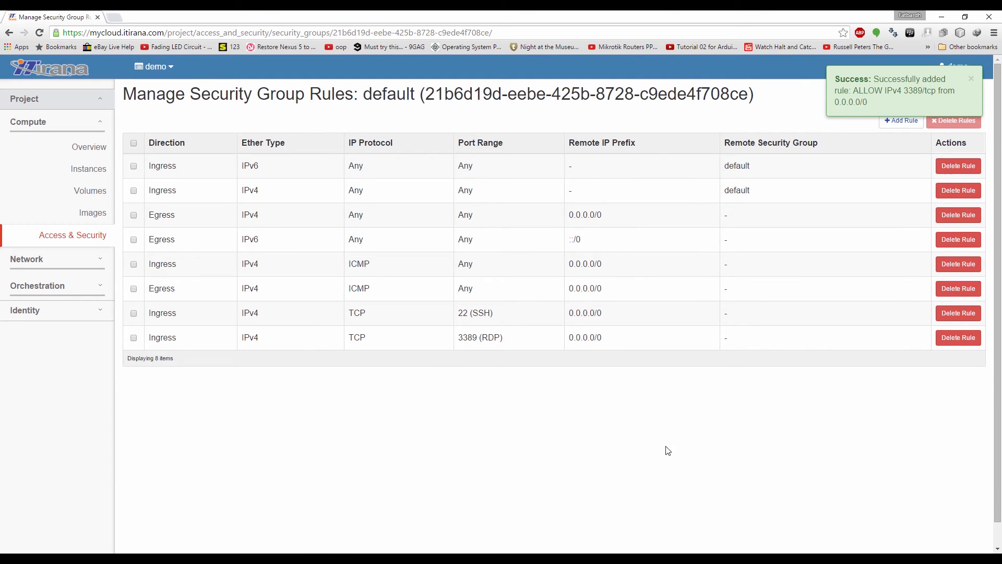
{"action": "left_click", "coordinate": [98, 178]}
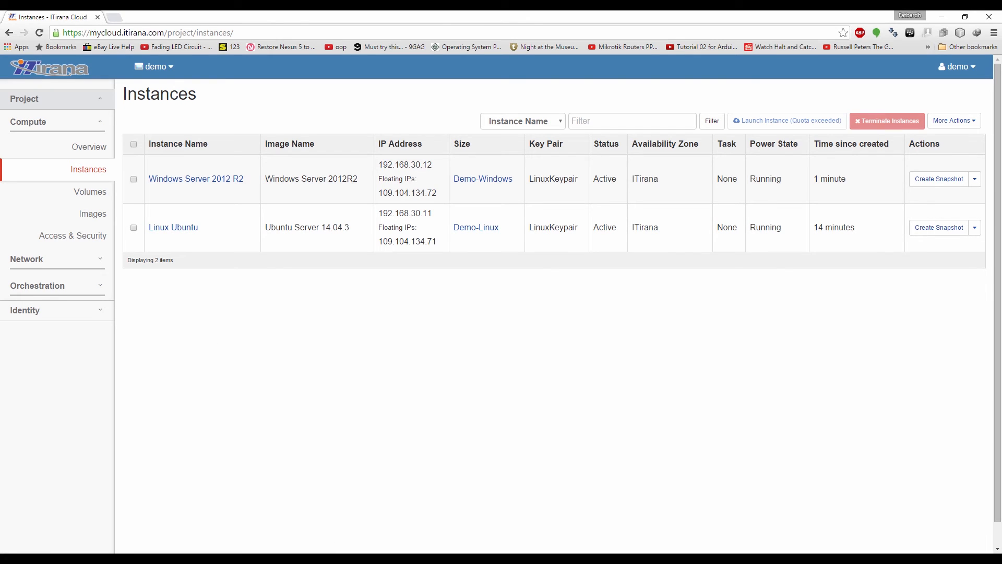
{"action": "left_click", "coordinate": [120, 560]}
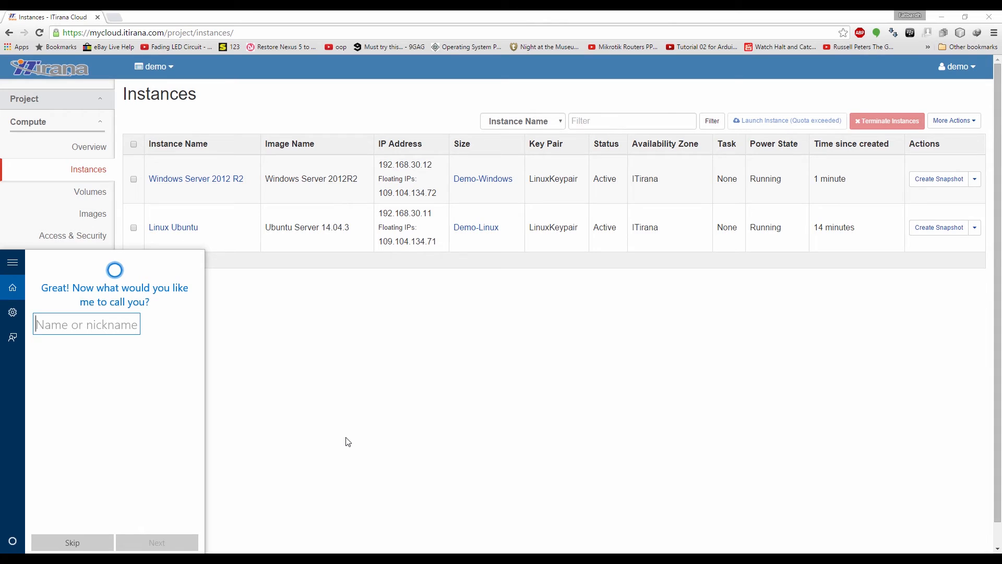
Dismiss the Cortana panel and open the Windows Server 2012 R2 console in its own tab
{"action": "left_click", "coordinate": [348, 442]}
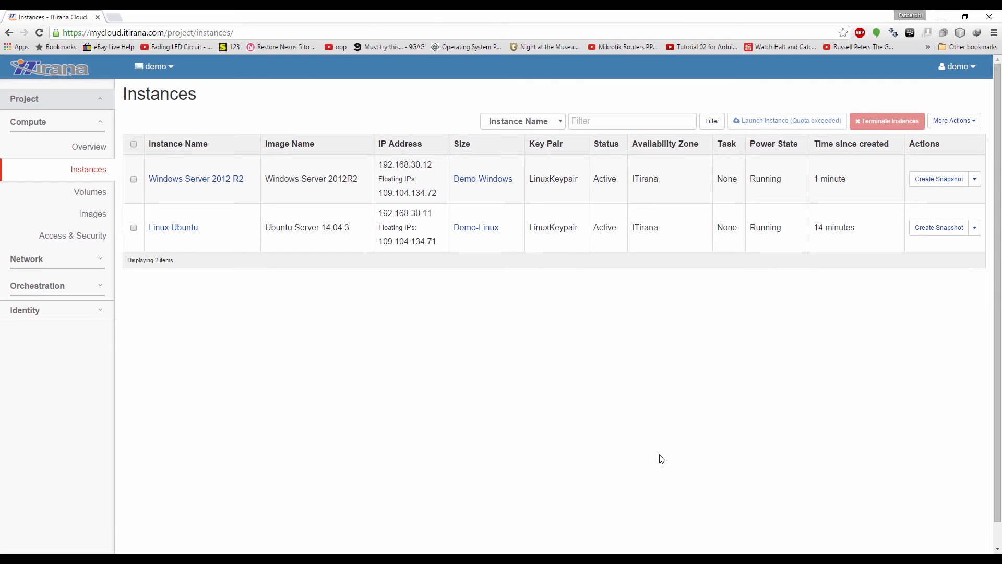
{"action": "left_click", "coordinate": [974, 179]}
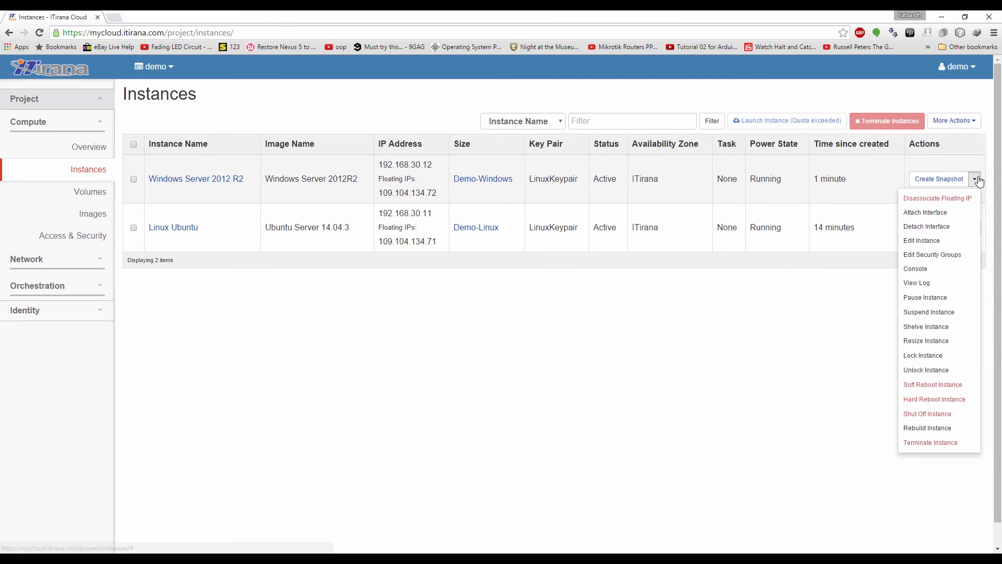
{"action": "left_click", "coordinate": [940, 269]}
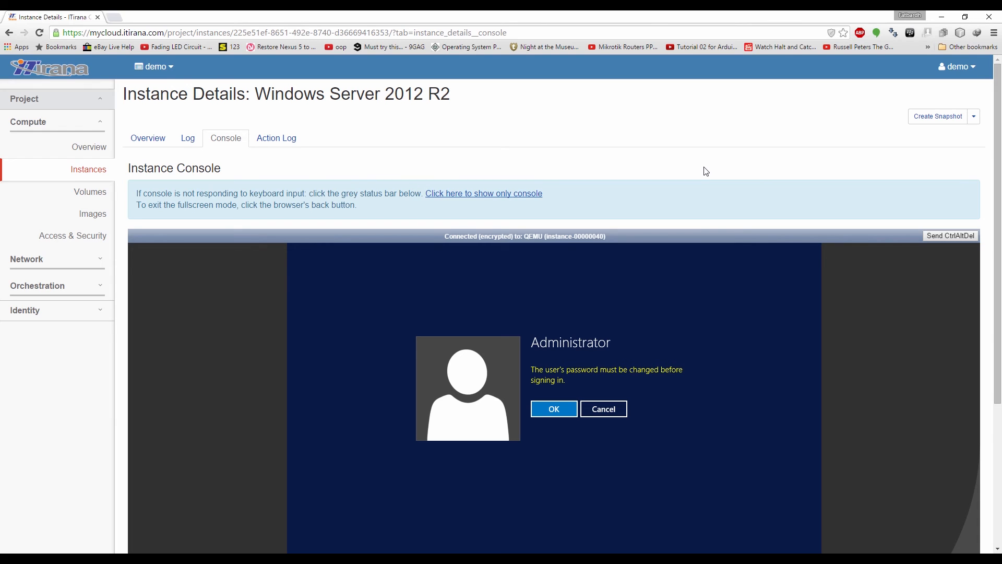
{"action": "middle_click", "coordinate": [531, 193]}
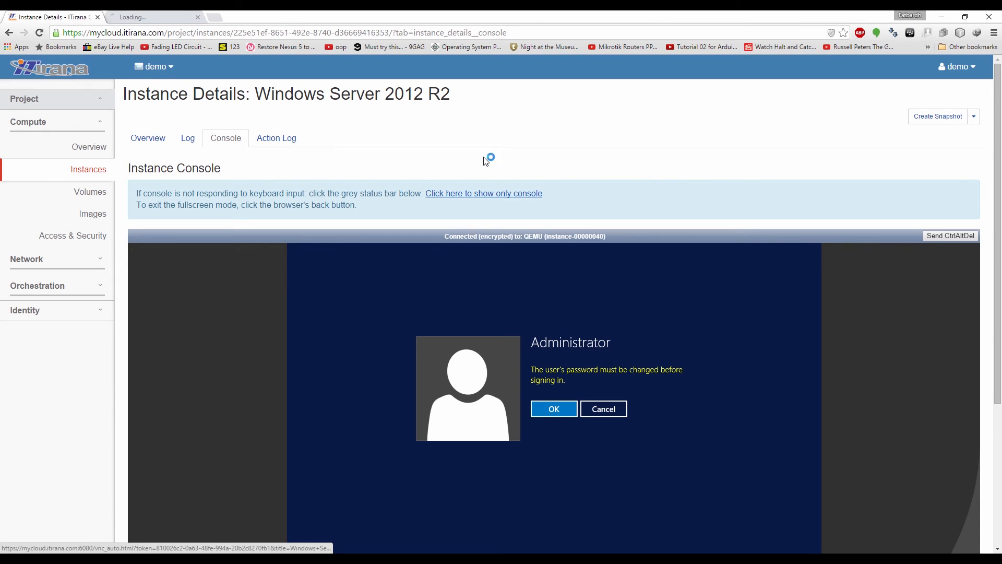
In the console-only tab, acknowledge the required change, then enter, confirm and submit a new Administrator password
{"action": "left_click", "coordinate": [157, 17]}
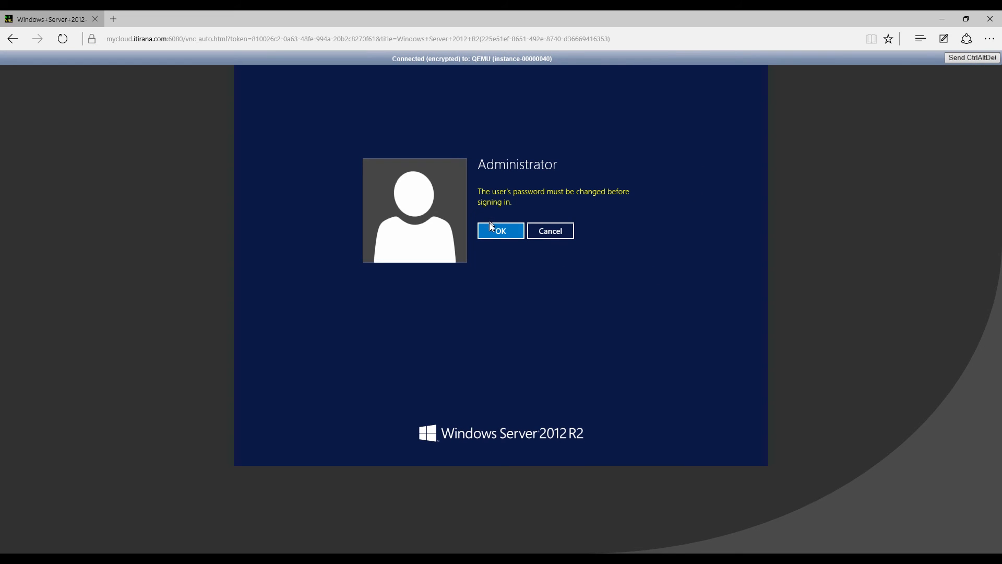
{"action": "left_click", "coordinate": [490, 225]}
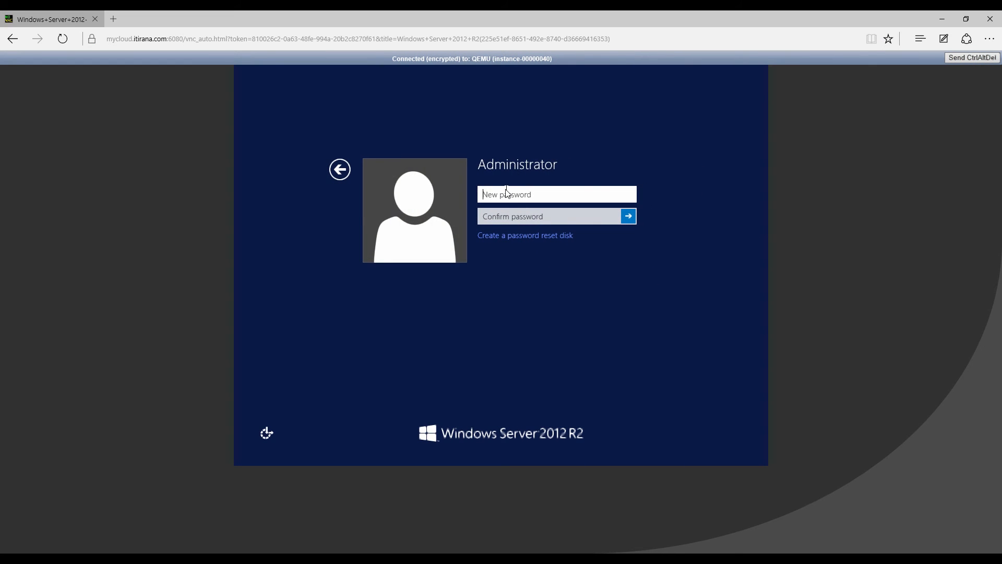
{"action": "type", "text": "*********"}
{"action": "key", "text": "Tab"}
{"action": "type", "text": "*********"}
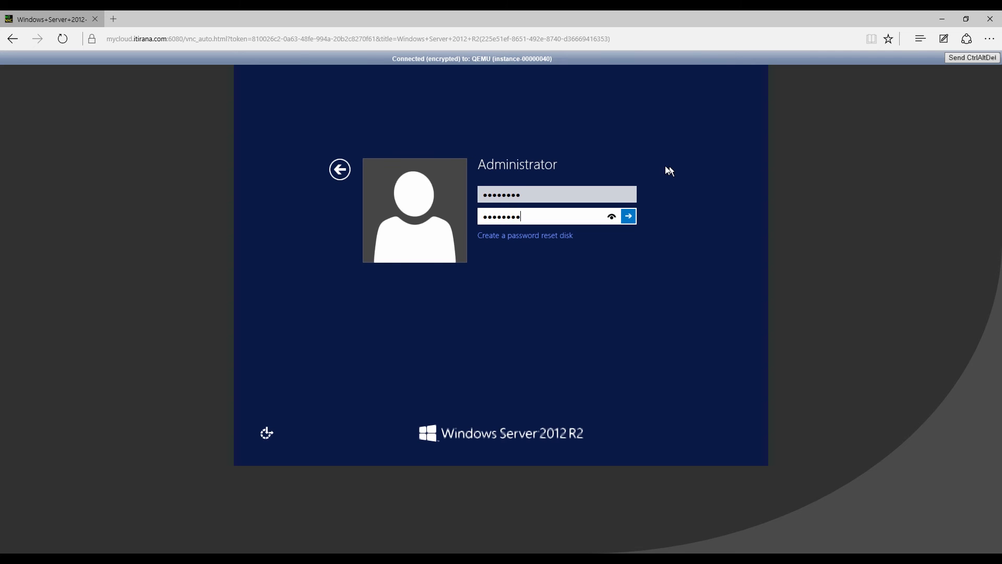
{"action": "left_click", "coordinate": [627, 217]}
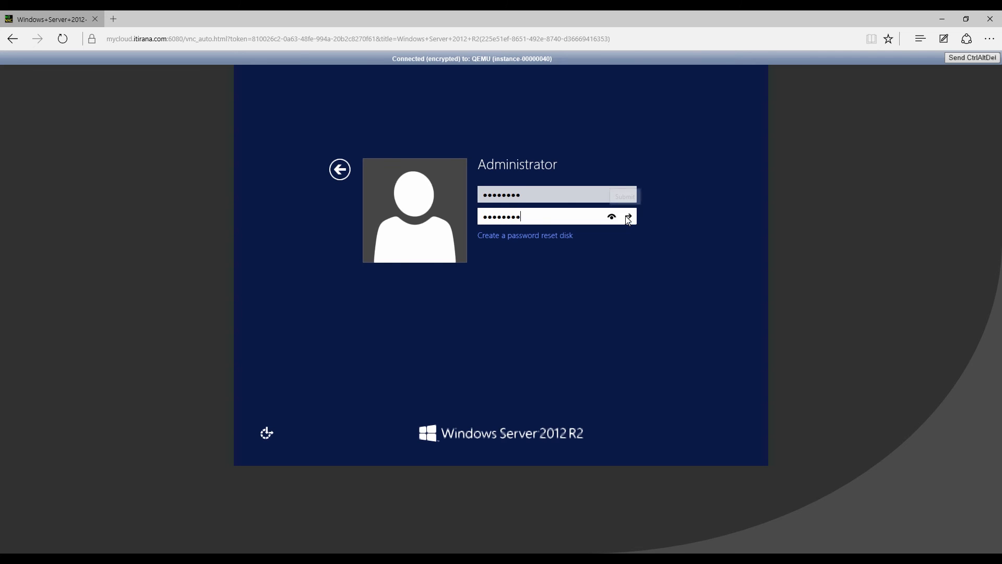
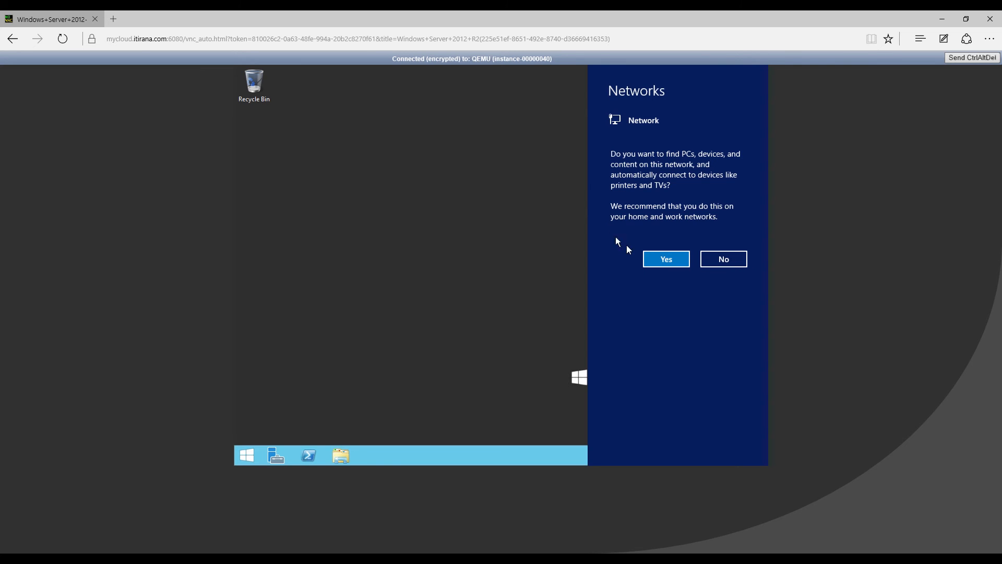
Allow network discovery on the Windows Server console so the desktop finishes loading
{"action": "left_click", "coordinate": [660, 259]}
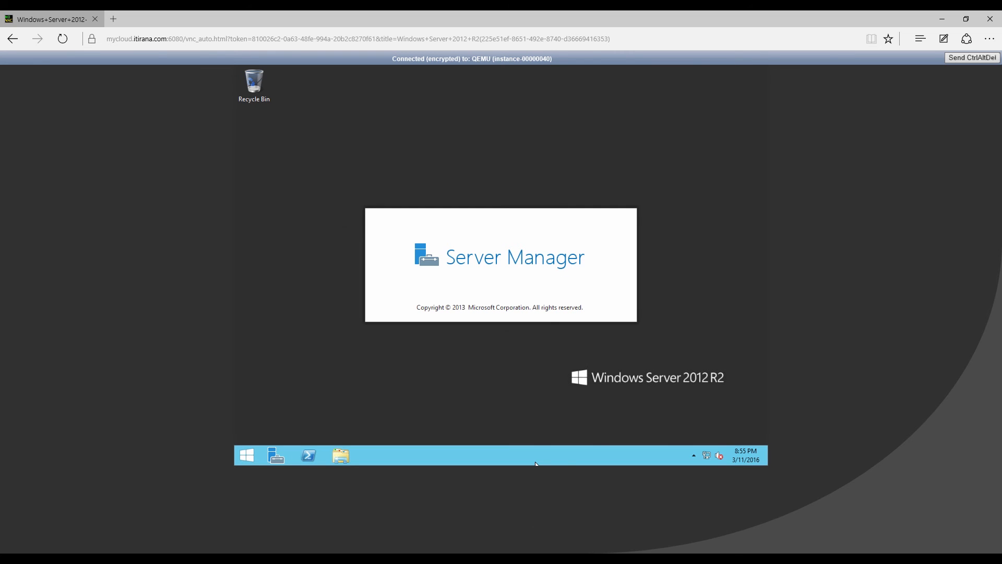
{"action": "left_click_drag", "start_coordinate": [459, 293], "coordinate": [783, 151]}
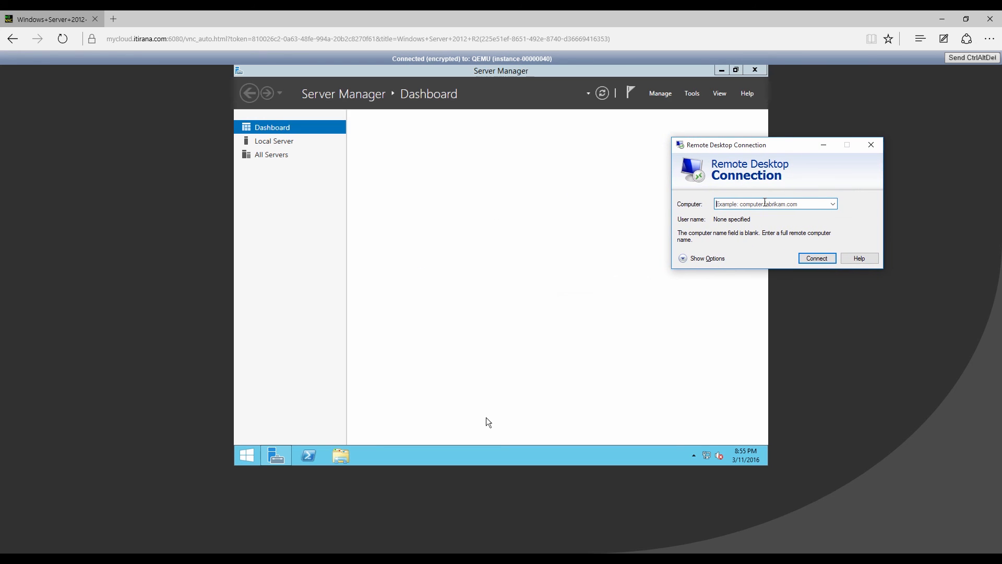
{"action": "left_click", "coordinate": [765, 203]}
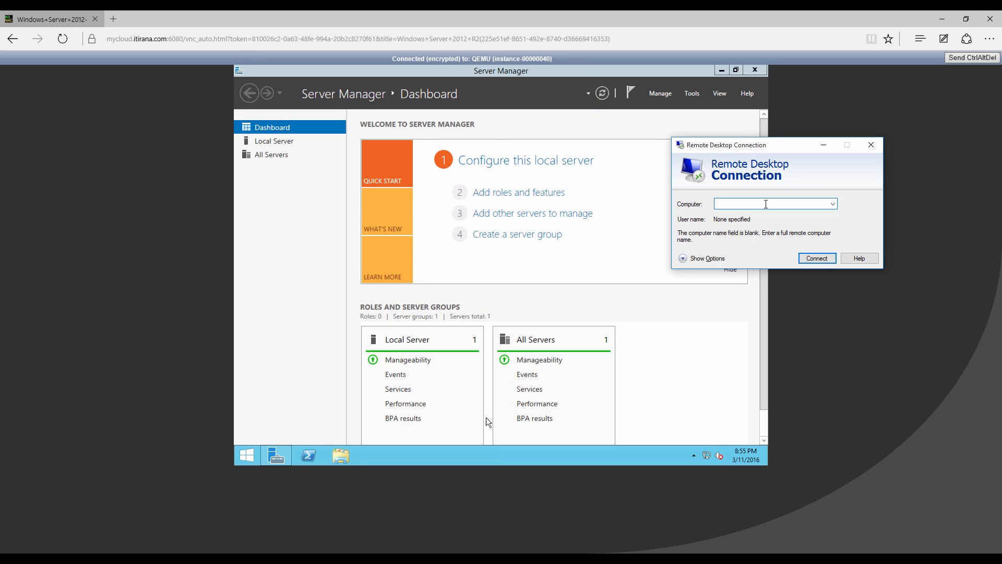
{"action": "type", "text": "109.10"}
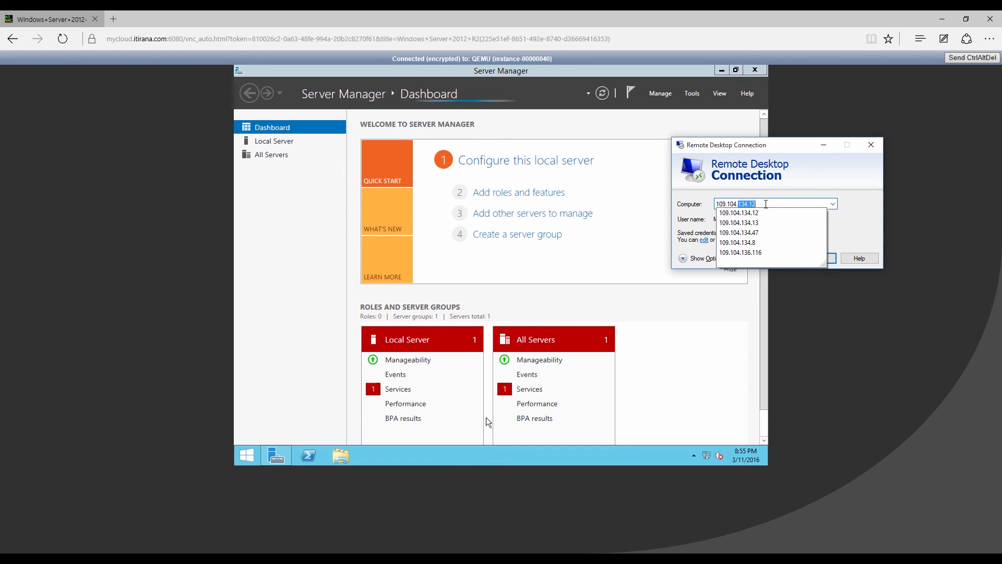
{"action": "type", "text": "4.134"}
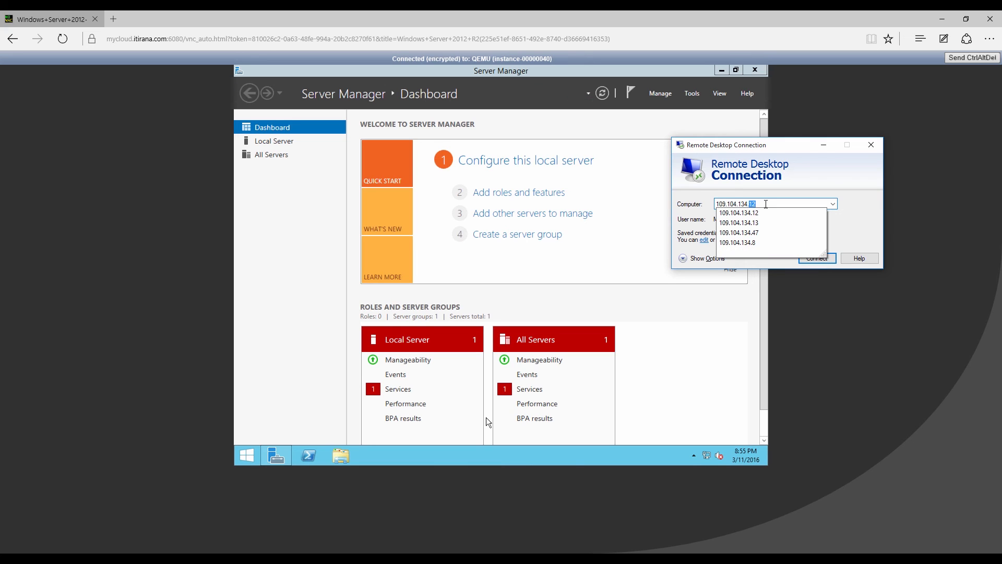
{"action": "type", "text": ".72"}
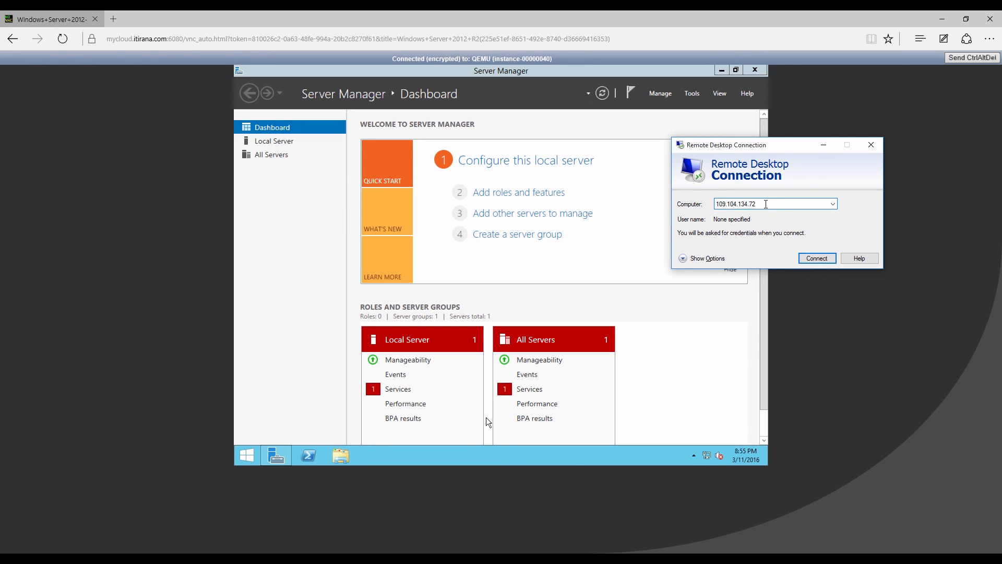
{"action": "left_click", "coordinate": [817, 259]}
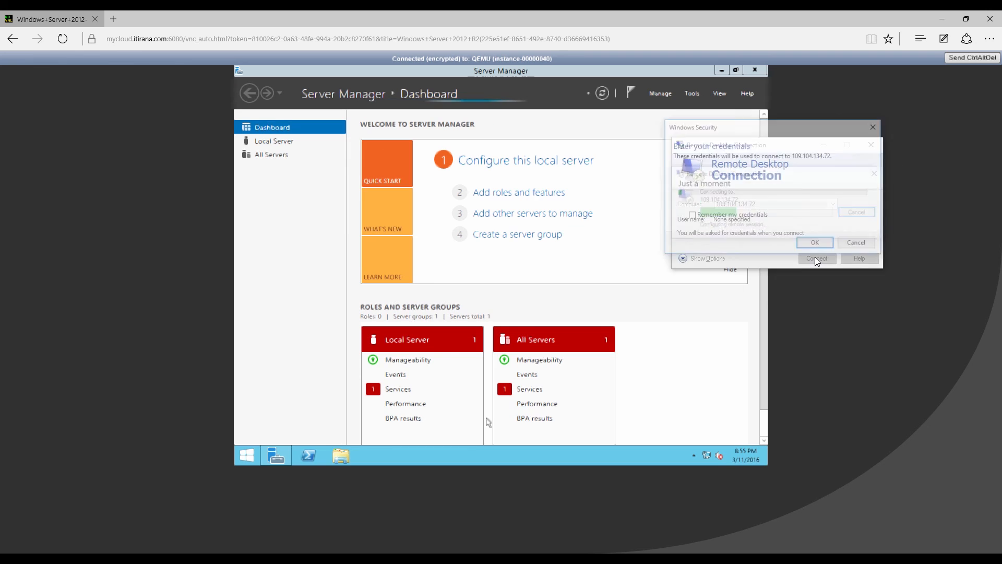
Sign in as administrator with the account password and accept the untrusted certificate
{"action": "left_click", "coordinate": [731, 231]}
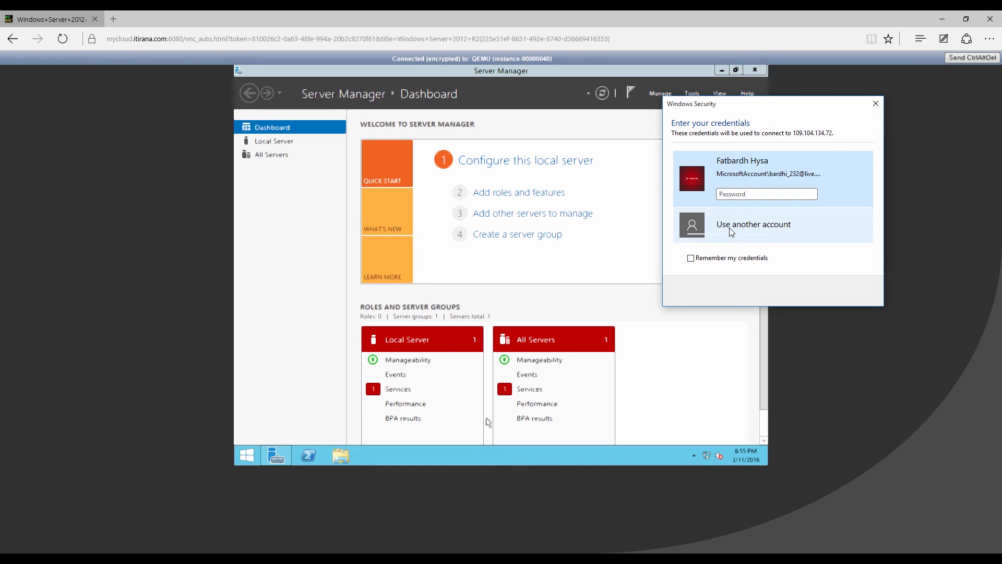
{"action": "left_click", "coordinate": [747, 204]}
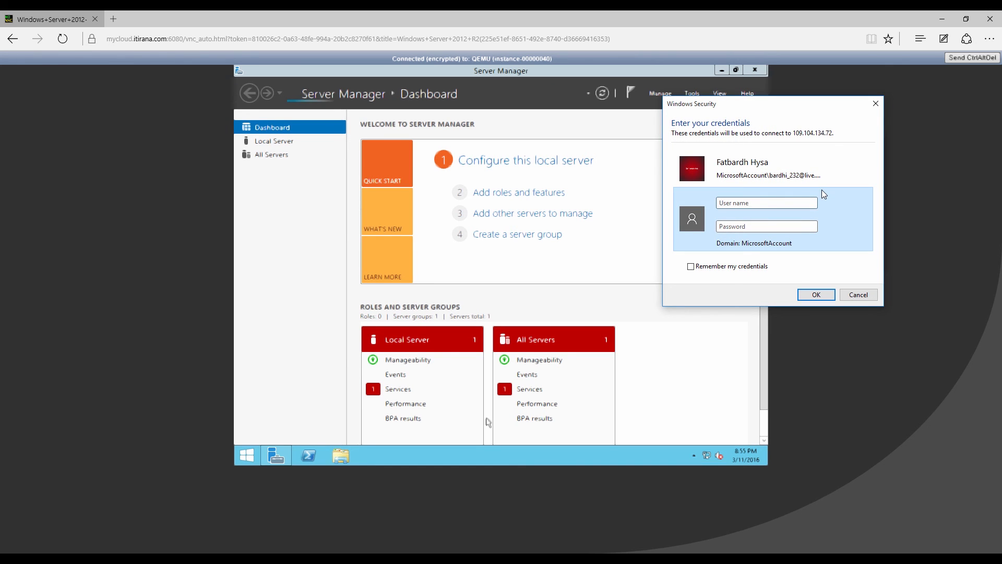
{"action": "type", "text": "administrator"}
{"action": "key", "text": "Tab"}
{"action": "type", "text": "••••••••"}
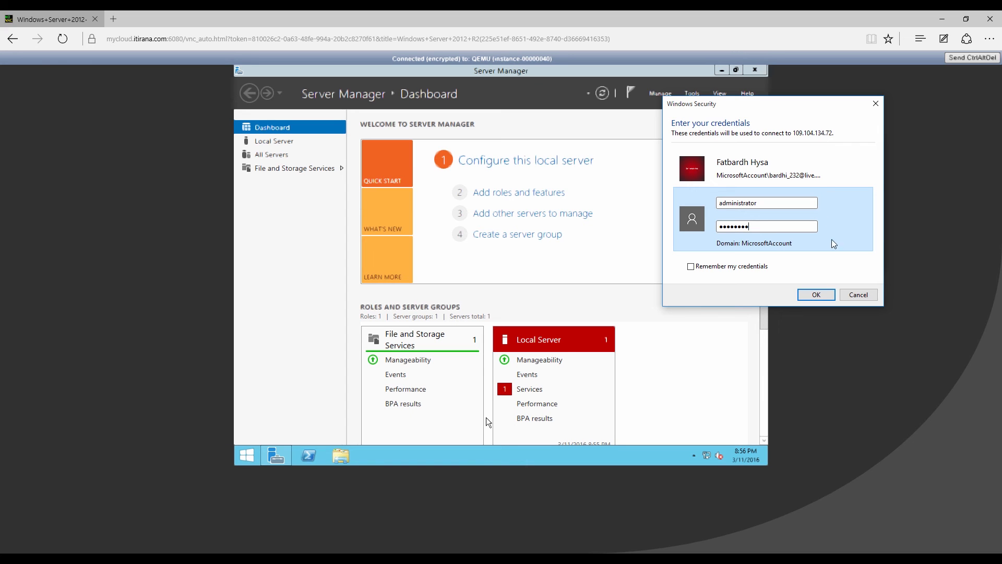
{"action": "left_click", "coordinate": [820, 295]}
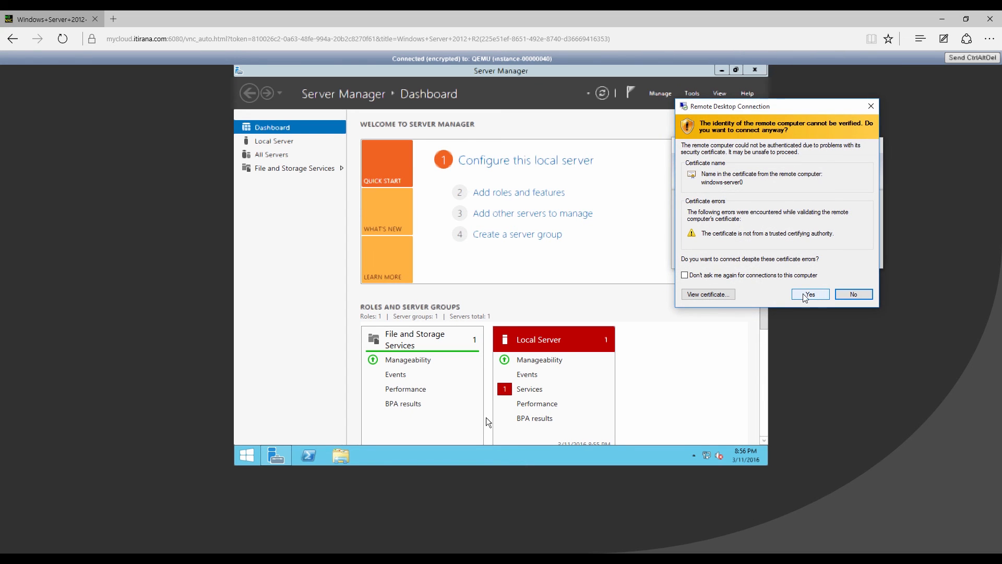
{"action": "left_click", "coordinate": [798, 297]}
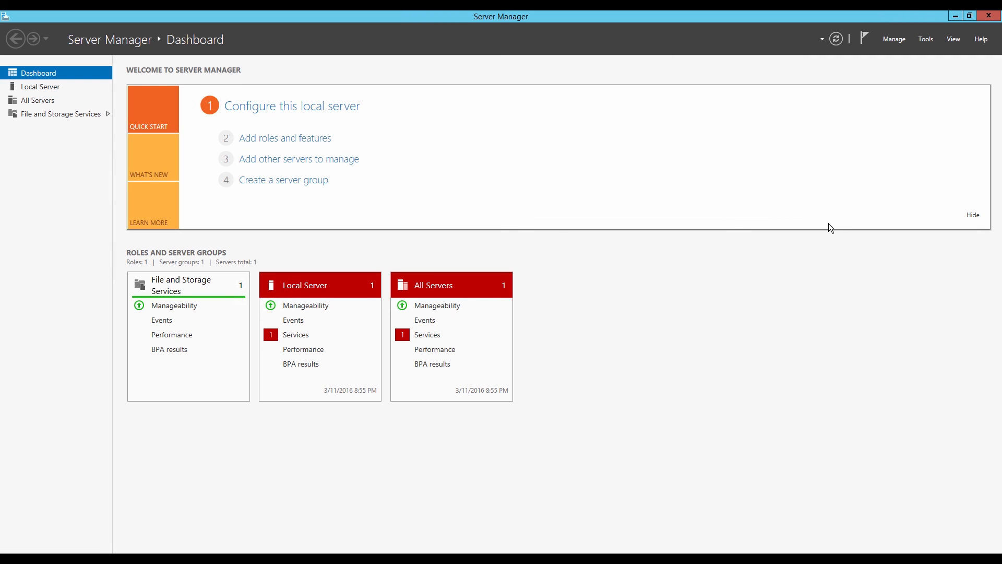
Minimize Server Manager and then the remote session to get back to the Instances list
{"action": "left_click", "coordinate": [955, 16]}
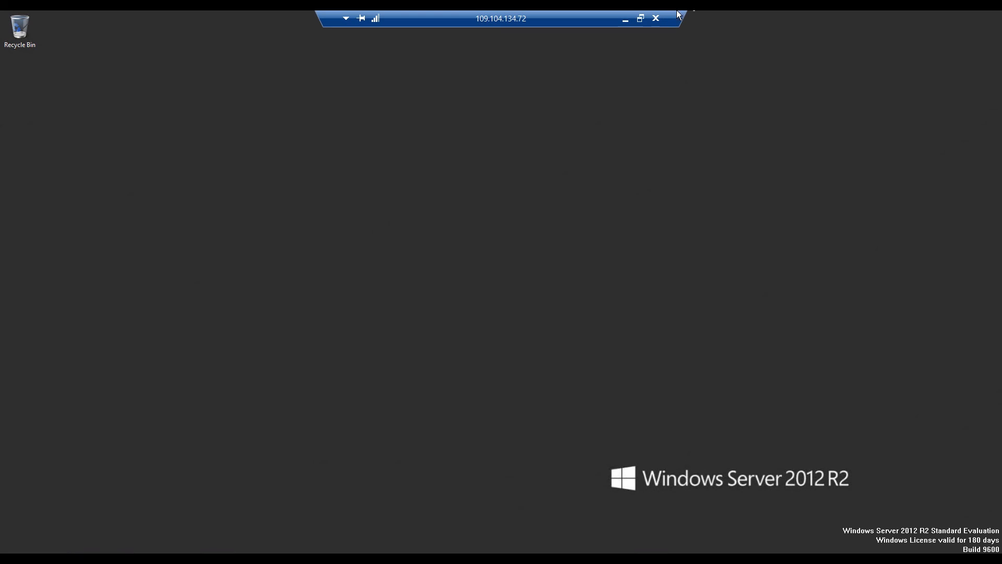
{"action": "left_click", "coordinate": [660, 16]}
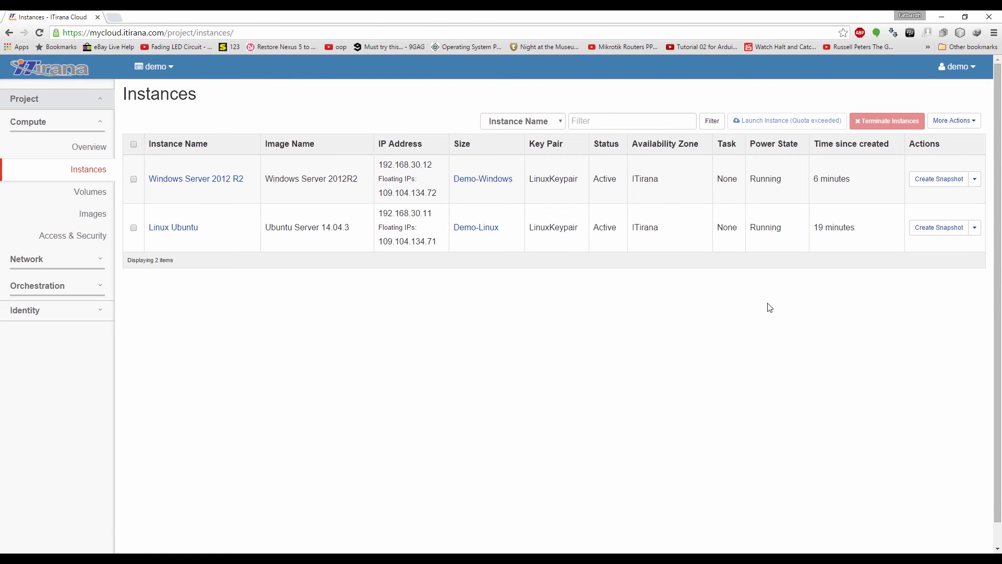